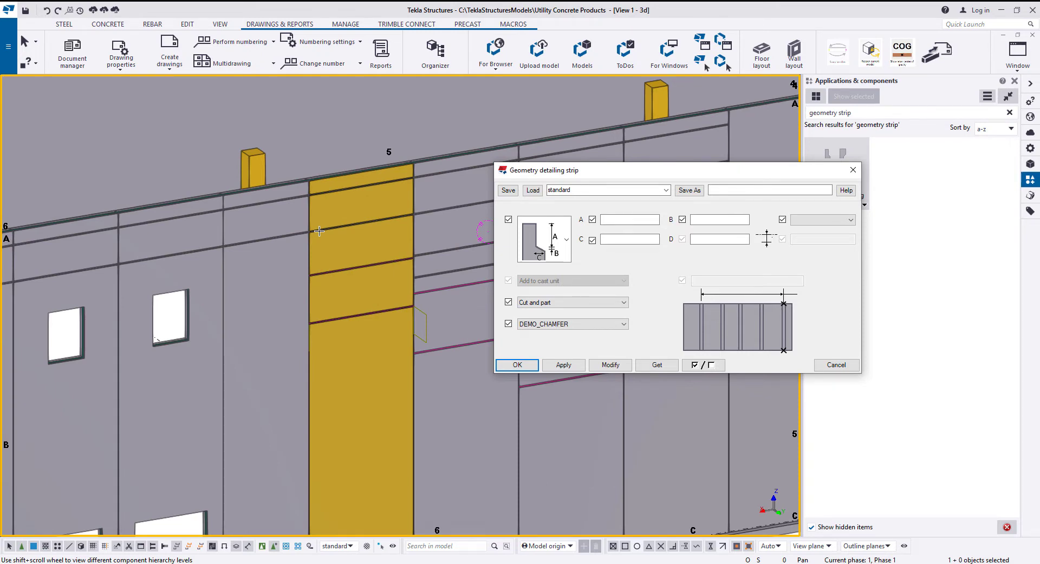
# - Examine the horizontal reveal strips on the wall panels between grids 6 and 5 and how they line up at the panel joints
pyautogui.scroll(3, 319, 231)
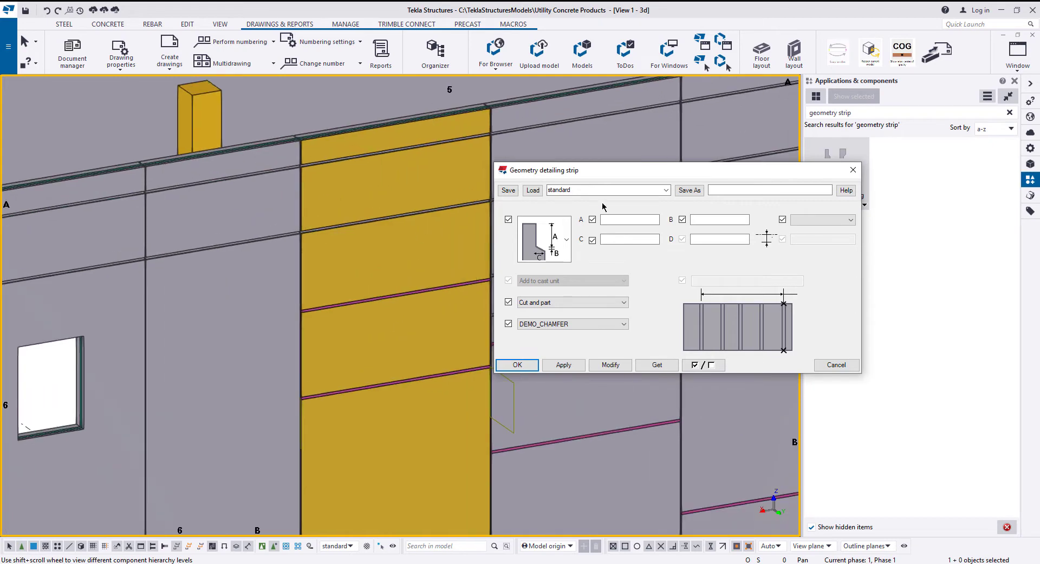
pyautogui.scroll(4, 313, 161)
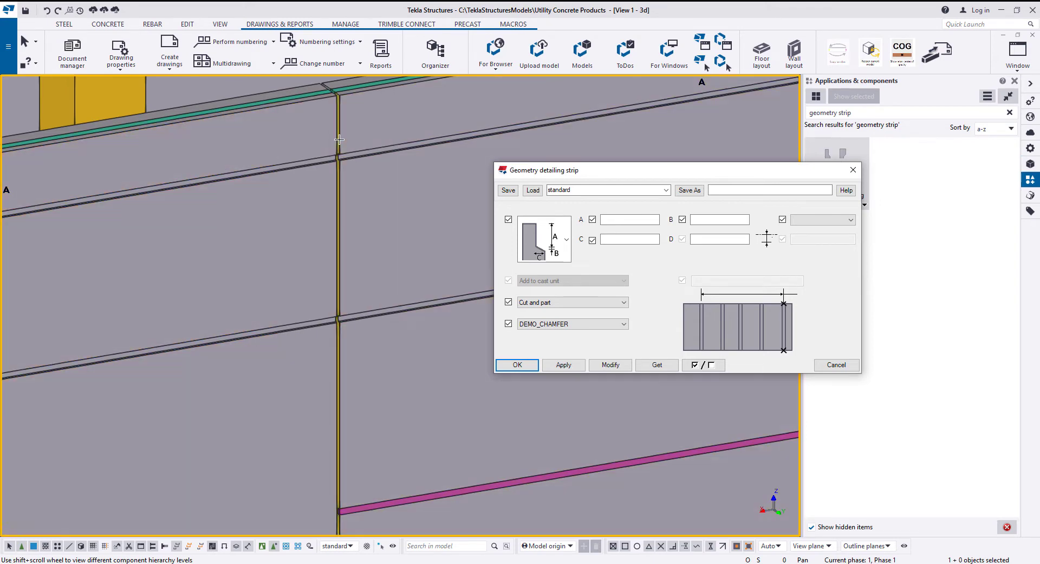
pyautogui.scroll(-2, 334, 139)
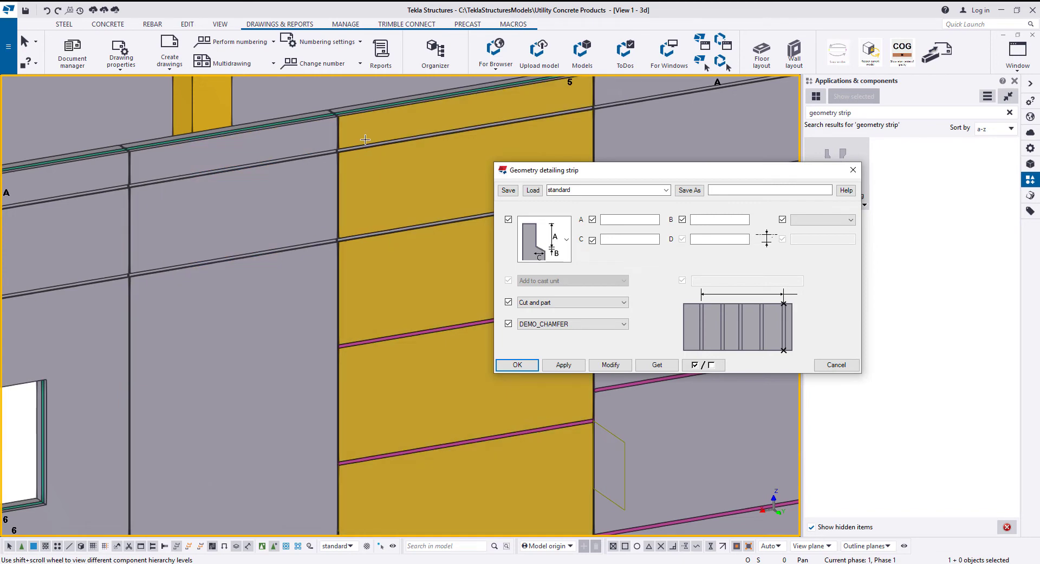
pyautogui.scroll(-1, 366, 142)
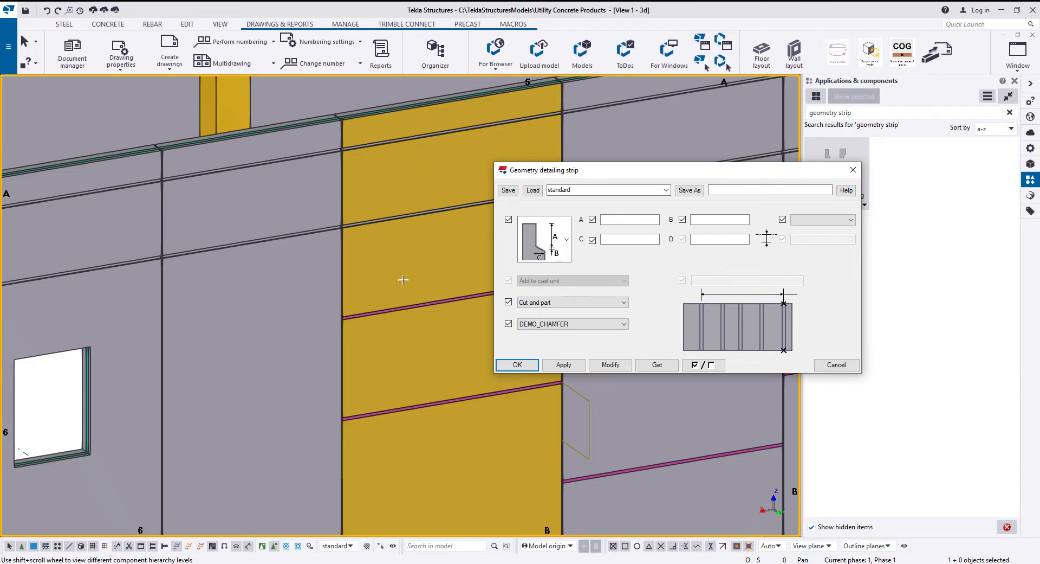
pyautogui.scroll(-2, 409, 270)
pyautogui.moveTo(410, 269); pyautogui.dragTo(331, 230, button='middle')
pyautogui.scroll(-4, 339, 232)
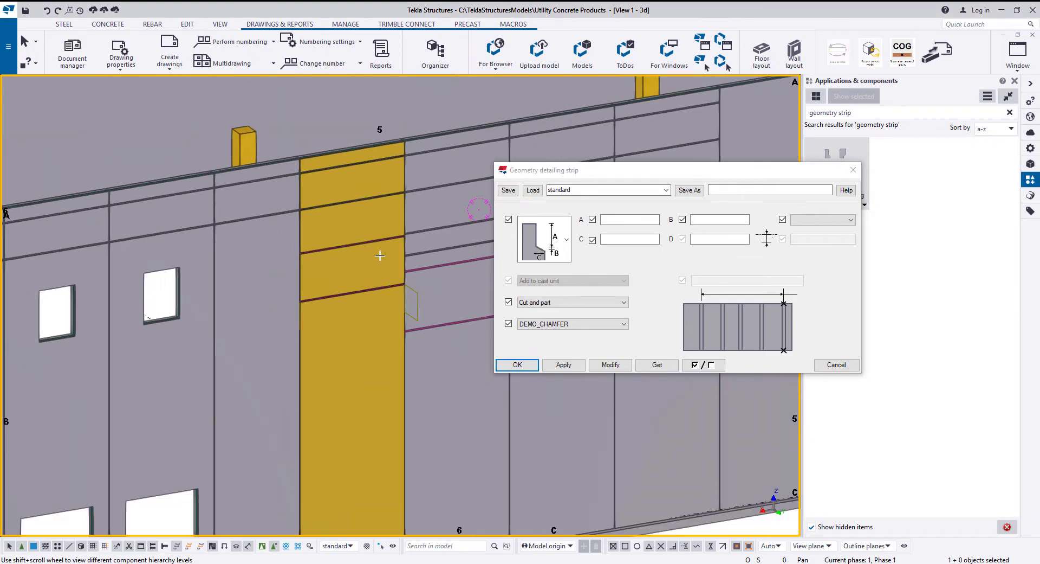
pyautogui.scroll(3, 406, 266)
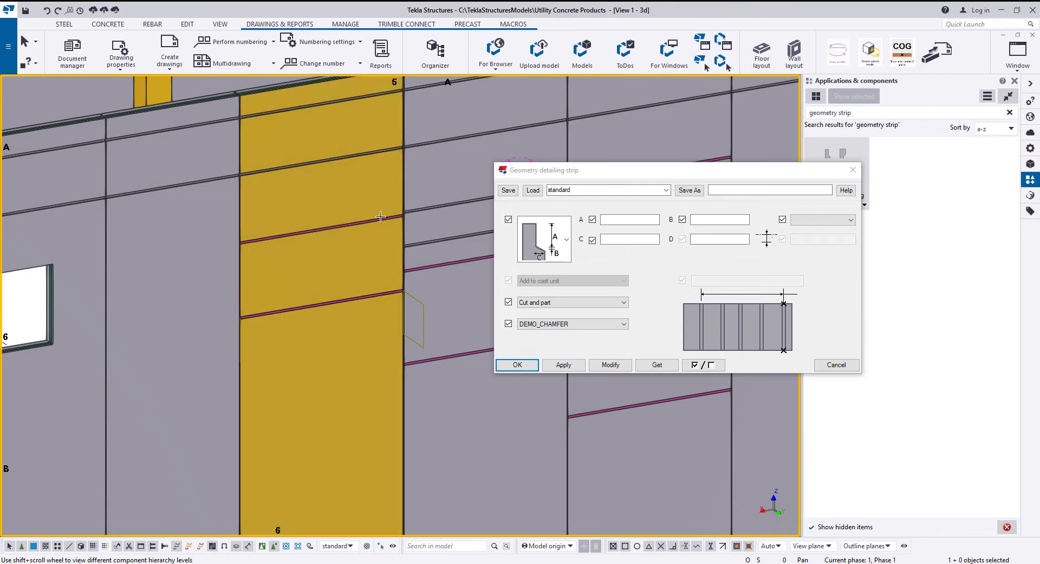
pyautogui.scroll(2, 380, 217)
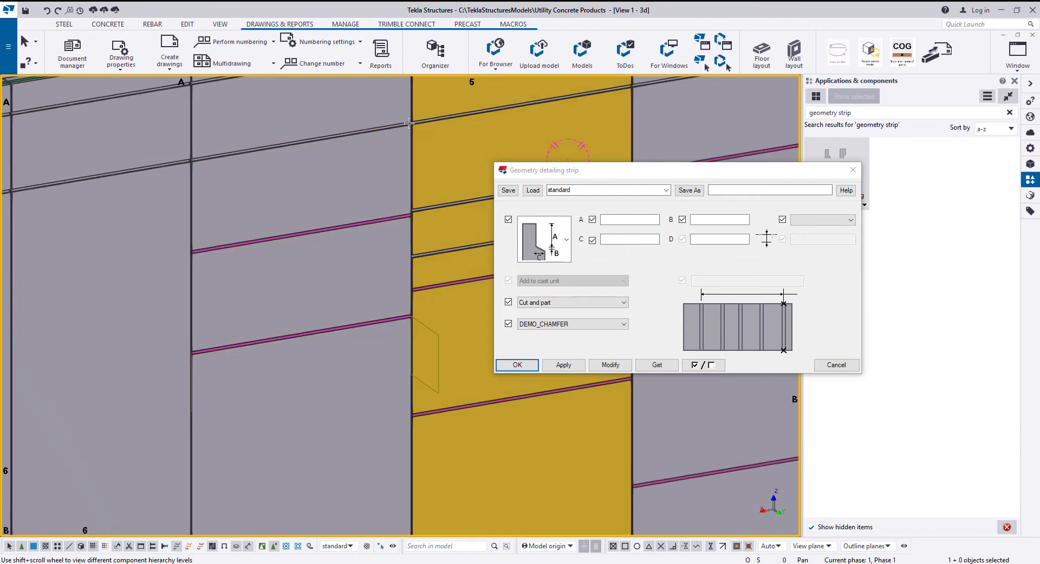
pyautogui.scroll(-1, 438, 206)
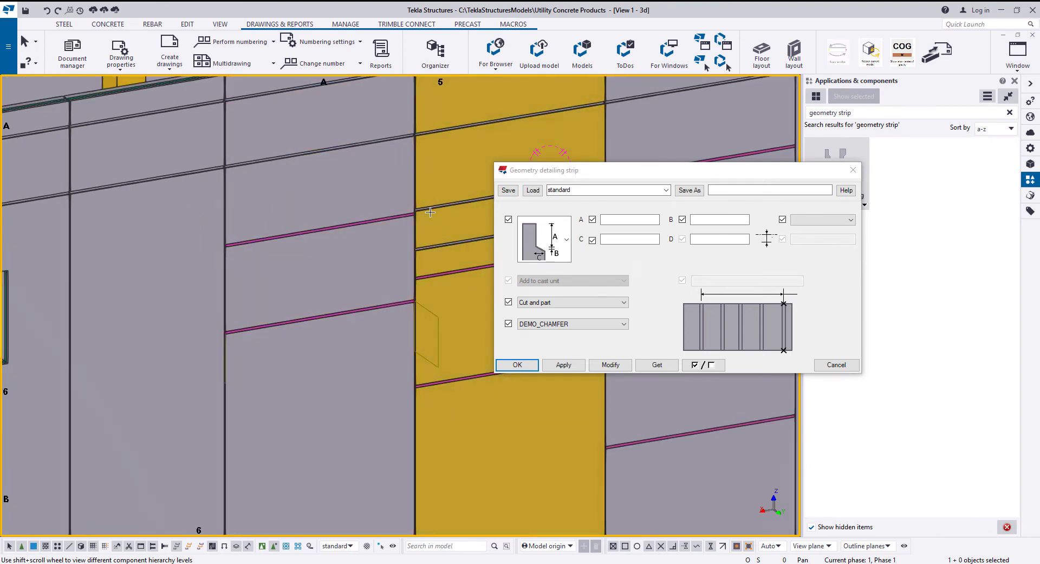
# - Review the Geometry detailing strip settings and the list of available profiles containing DEMO_CHAMFER
pyautogui.moveTo(799, 174); pyautogui.dragTo(728, 107)
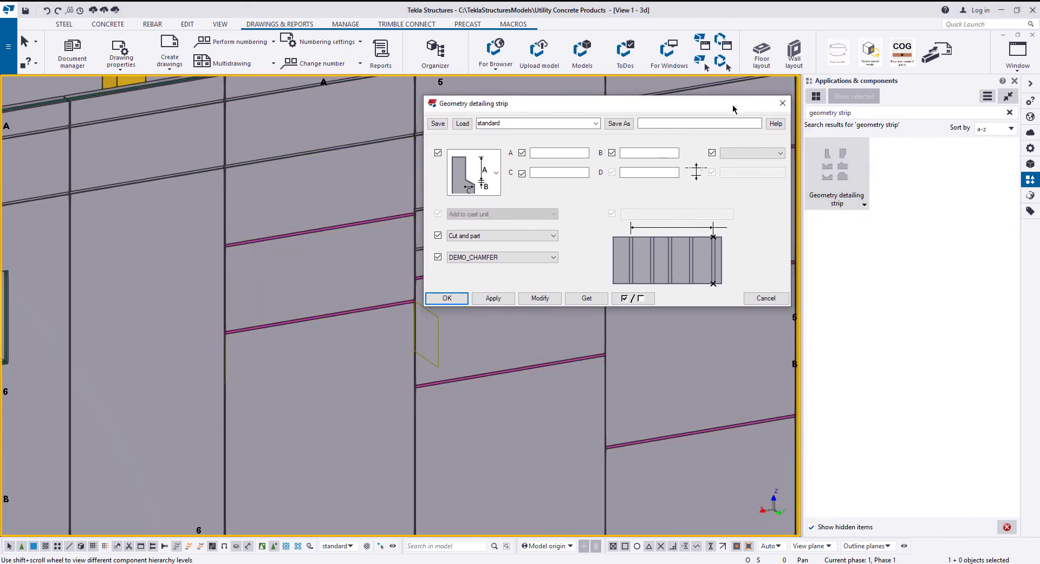
pyautogui.click(548, 258)
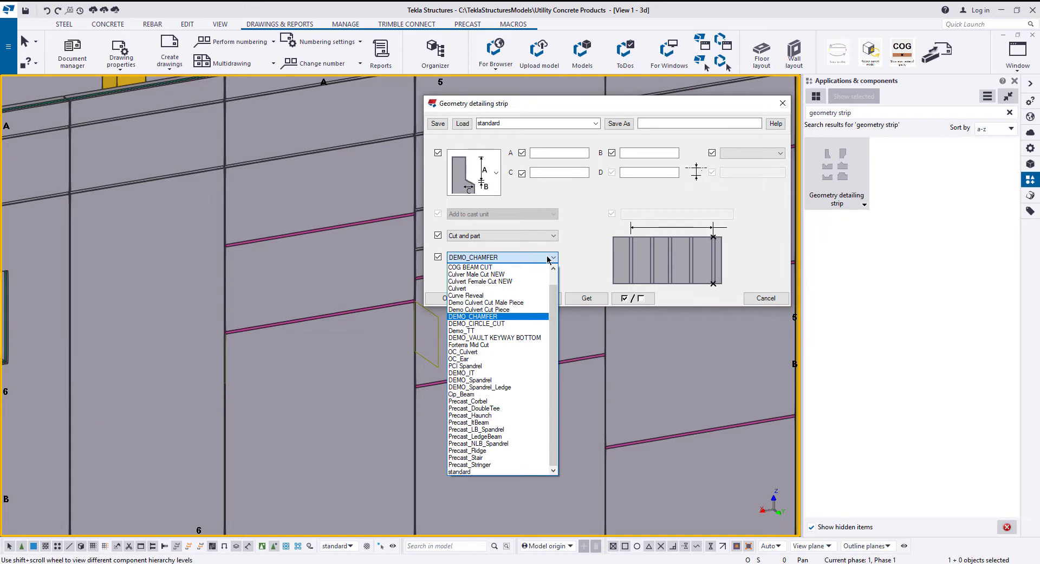
pyautogui.click(549, 258)
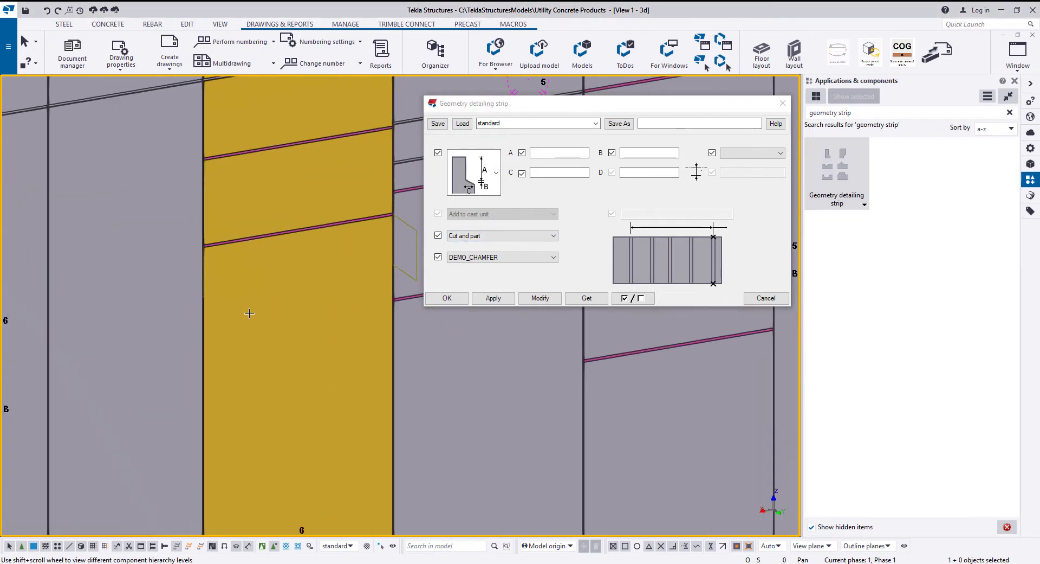
# - Add a DEMO_CHAMFER detailing strip across the panel below its two magenta strips, snapping the end point perpendicular to the panel's far edge
pyautogui.press('Down')
pyautogui.scroll(5, 206, 325)
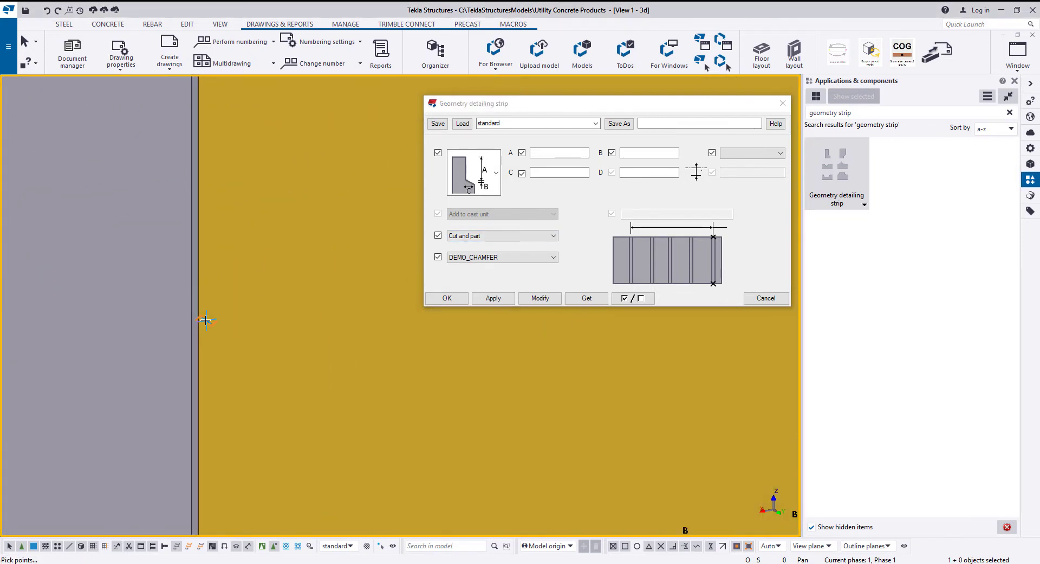
pyautogui.click(198, 318)
pyautogui.scroll(-6, 260, 288)
pyautogui.scroll(5, 379, 325)
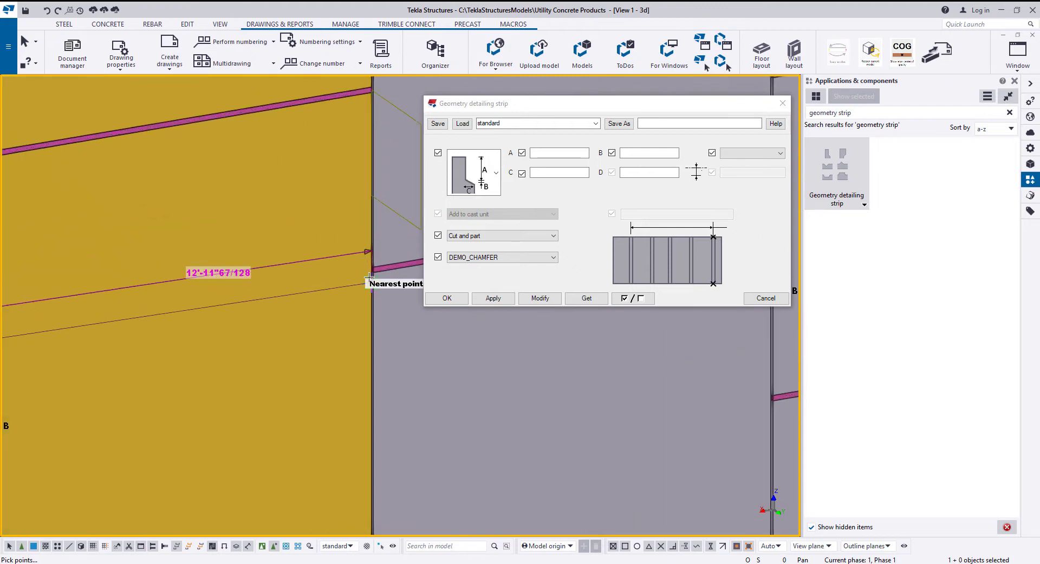
pyautogui.scroll(4, 371, 260)
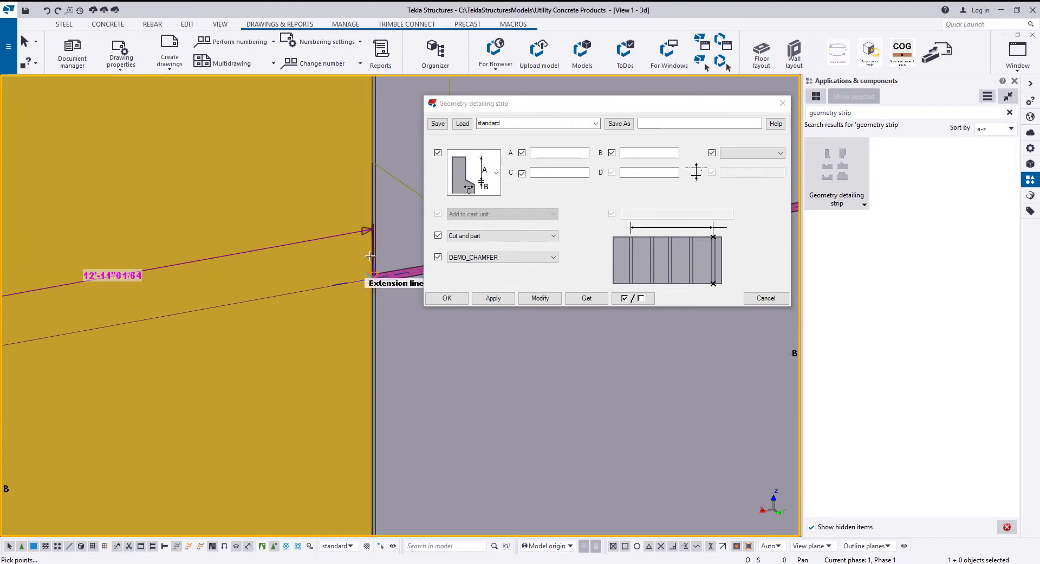
pyautogui.rightClick(371, 260)
pyautogui.click(415, 332)
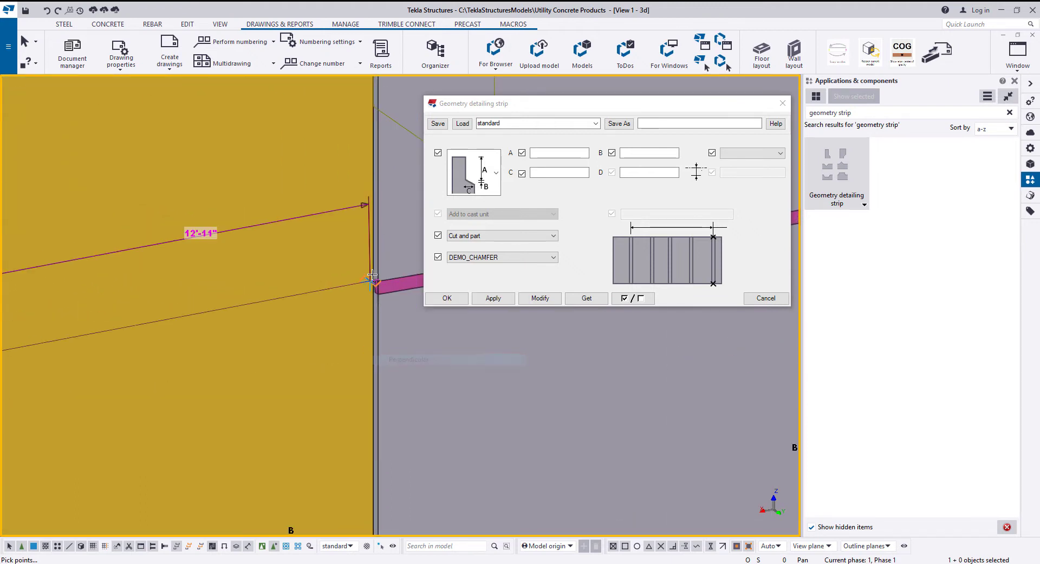
pyautogui.scroll(-2, 372, 260)
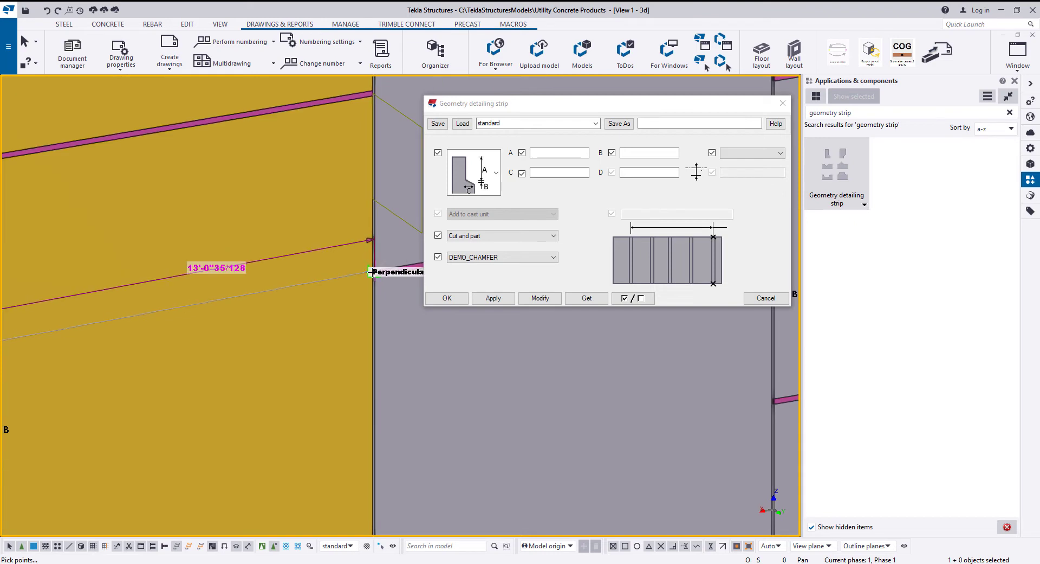
pyautogui.click(373, 282)
pyautogui.middleClick(337, 286)
pyautogui.scroll(-4, 337, 286)
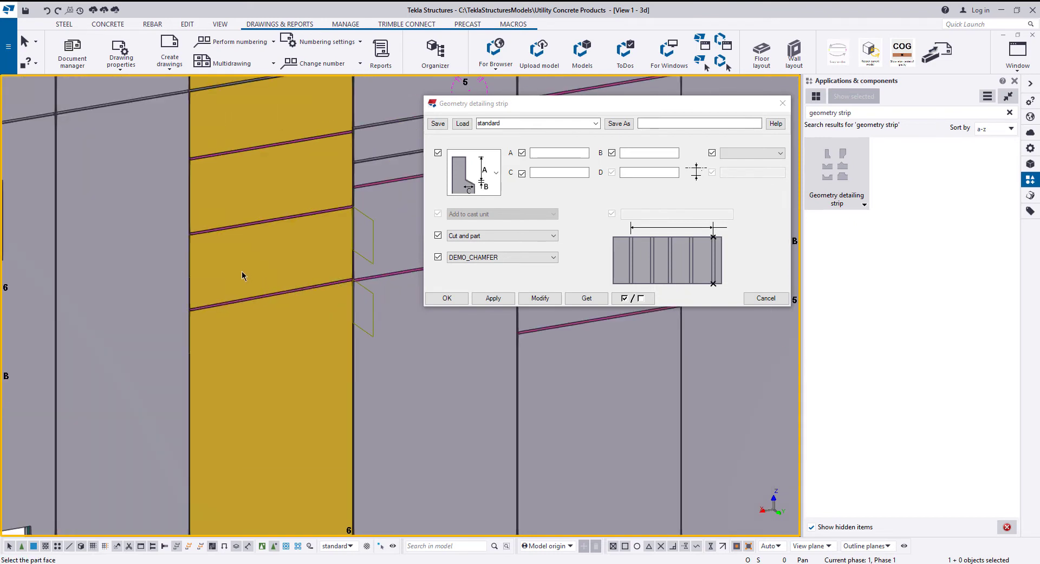
pyautogui.rightClick(242, 273)
pyautogui.click(262, 279)
# - Inspect the end of the new strip at the panel joint up close and check which component it belongs to
pyautogui.scroll(5, 187, 307)
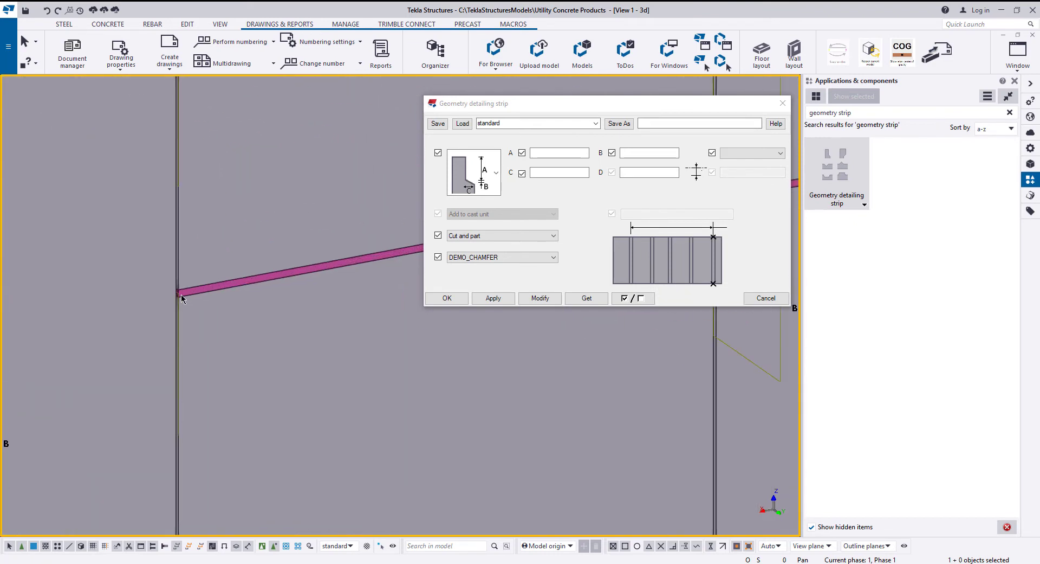
pyautogui.scroll(2, 179, 297)
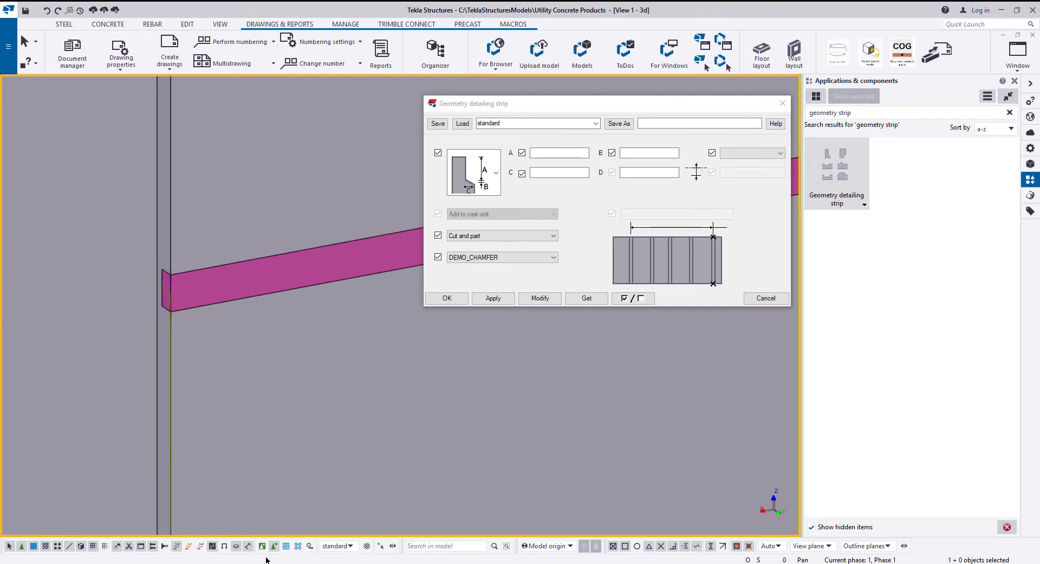
pyautogui.rightClick(148, 331)
pyautogui.click(175, 338)
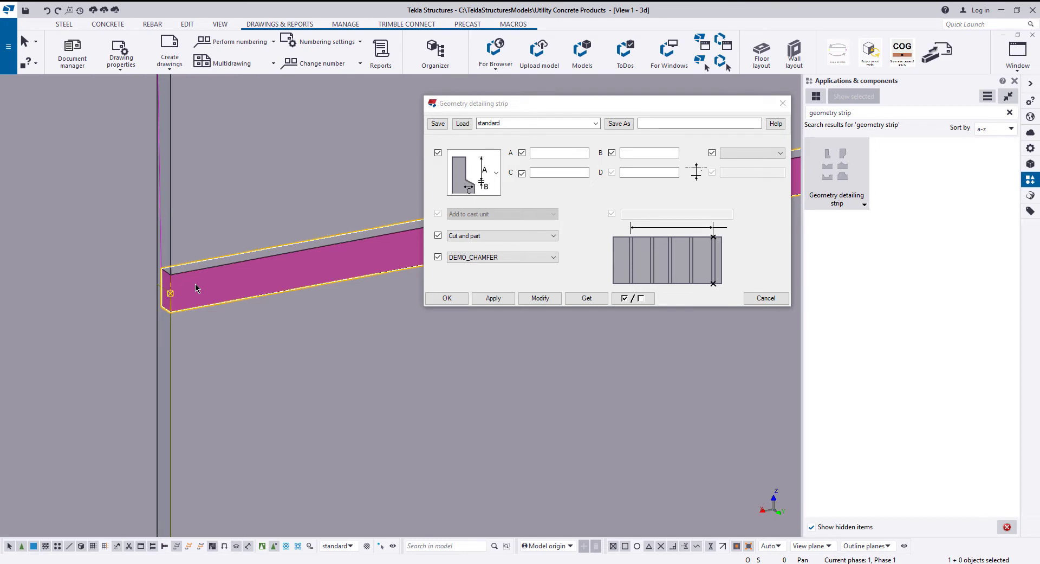
pyautogui.scroll(-1, 221, 282)
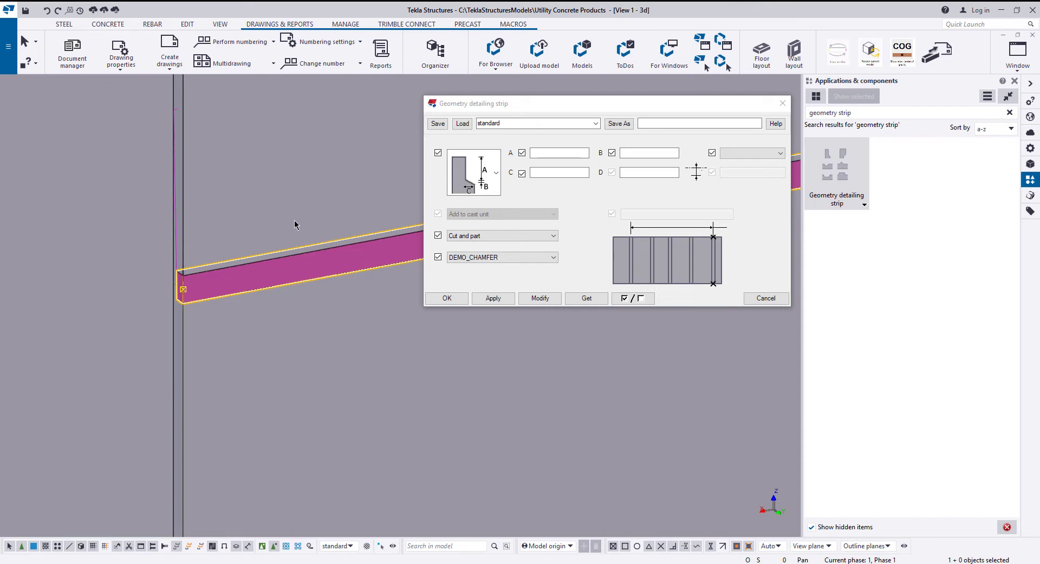
pyautogui.scroll(-2, 295, 224)
pyautogui.scroll(-1, 295, 224)
# - Create a two-point view in plan along the outer face of the grid C wall, from the grid 9 corner to the grid 1 corner
pyautogui.hotkey('ctrl', 'p')
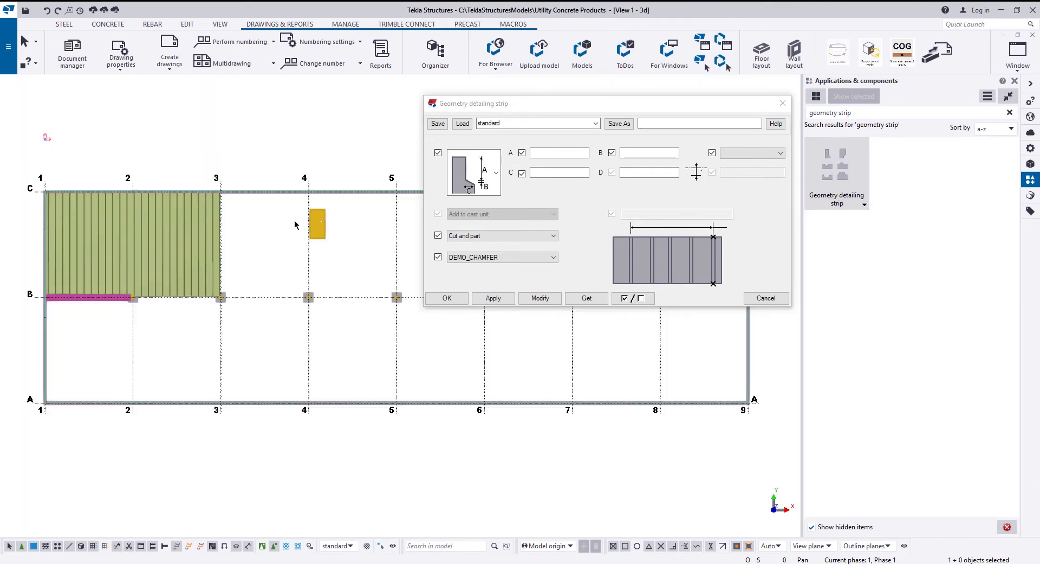
pyautogui.scroll(-3, 296, 225)
pyautogui.moveTo(639, 103); pyautogui.dragTo(615, 88)
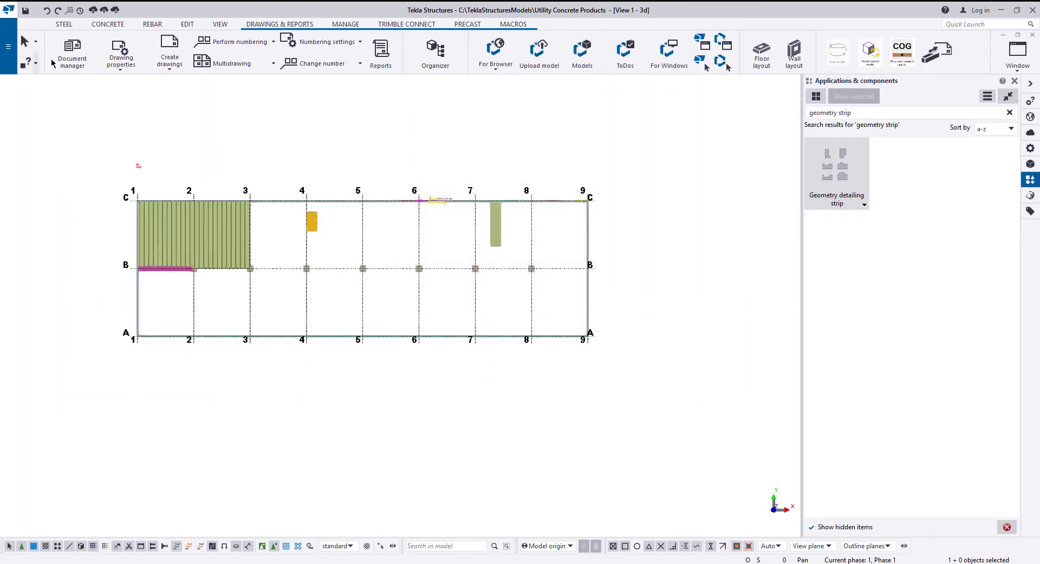
pyautogui.click(214, 26)
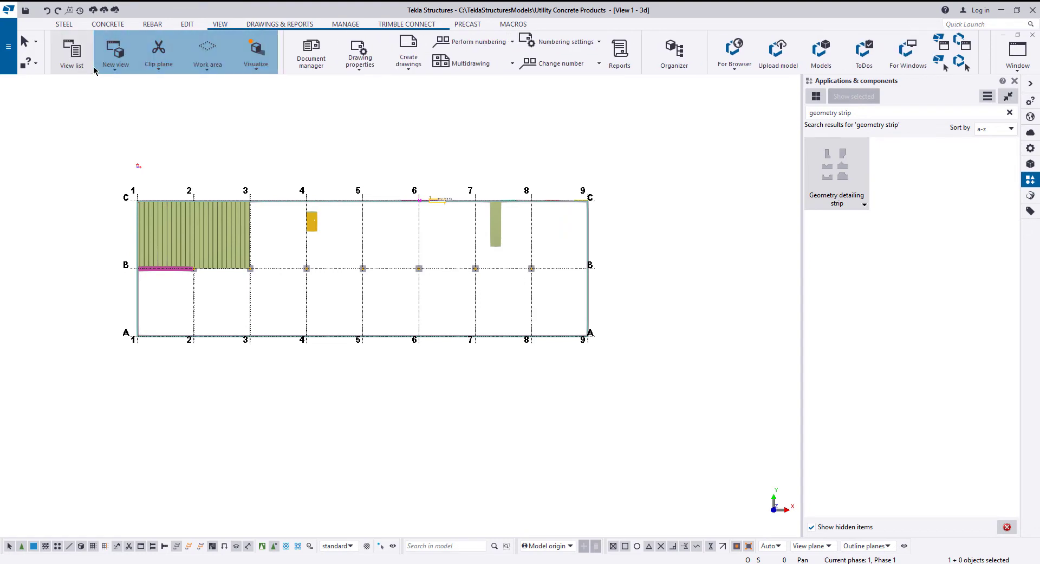
pyautogui.click(115, 51)
pyautogui.click(82, 107)
pyautogui.scroll(7, 589, 196)
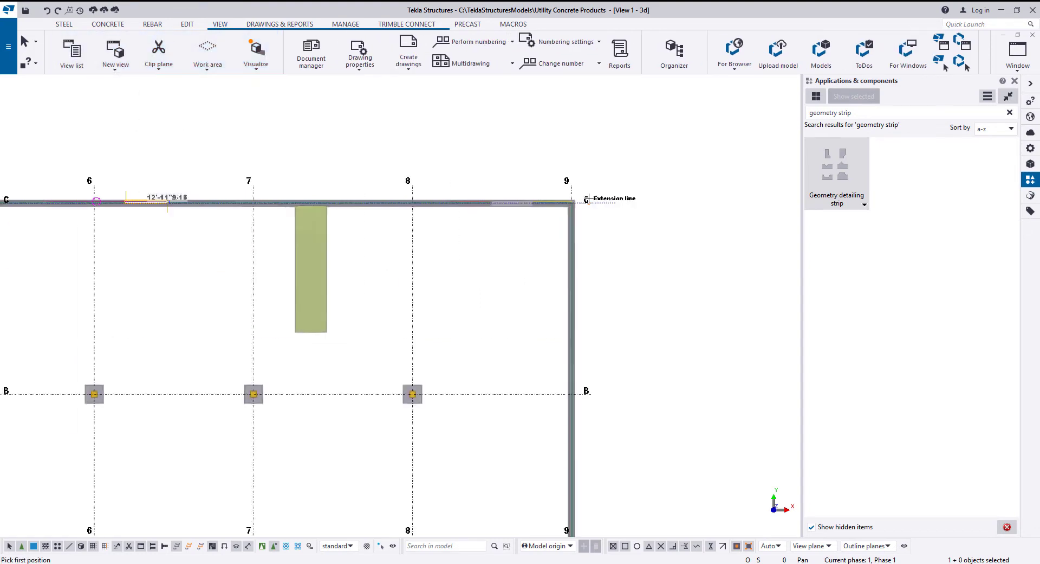
pyautogui.click(582, 218)
pyautogui.scroll(-4, 415, 200)
pyautogui.scroll(-4, 415, 202)
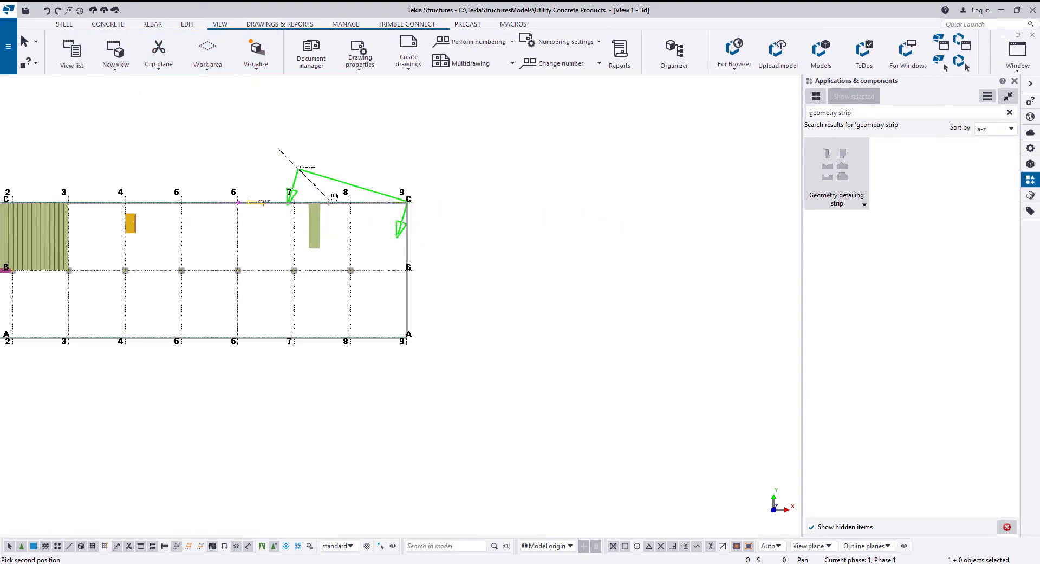
pyautogui.scroll(8, 302, 244)
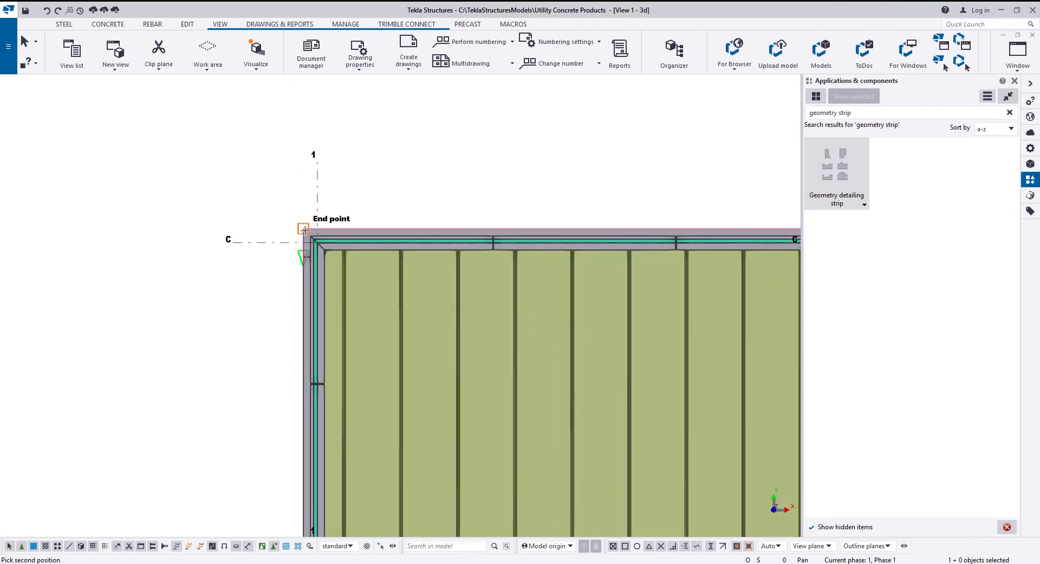
pyautogui.click(302, 228)
pyautogui.rightClick(369, 211)
pyautogui.click(373, 211)
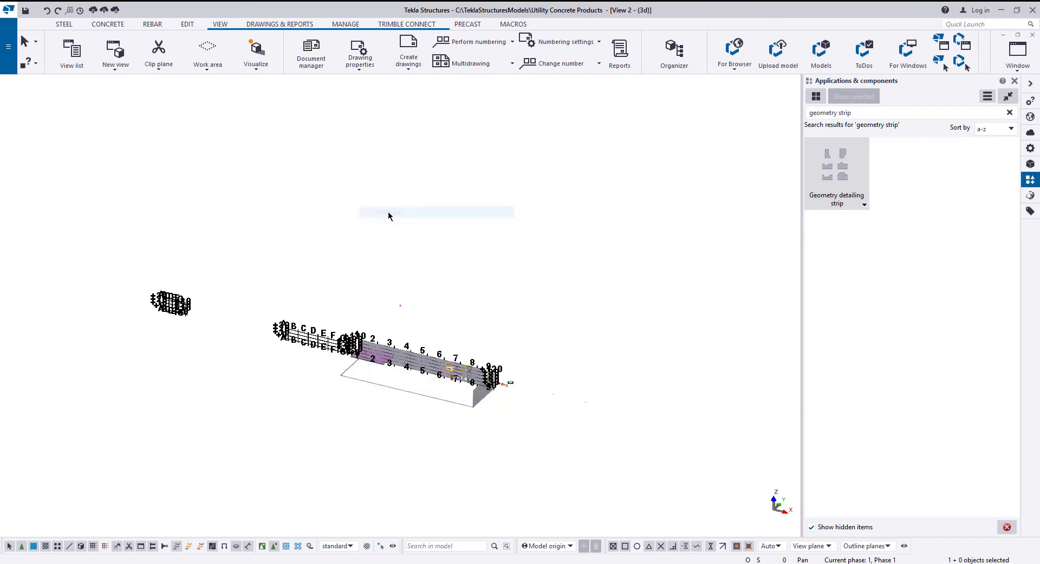
# - Set the new view's depth to 5'-0" up and 5'-0" down
pyautogui.doubleClick(389, 215)
pyautogui.moveTo(274, 348); pyautogui.dragTo(206, 348)
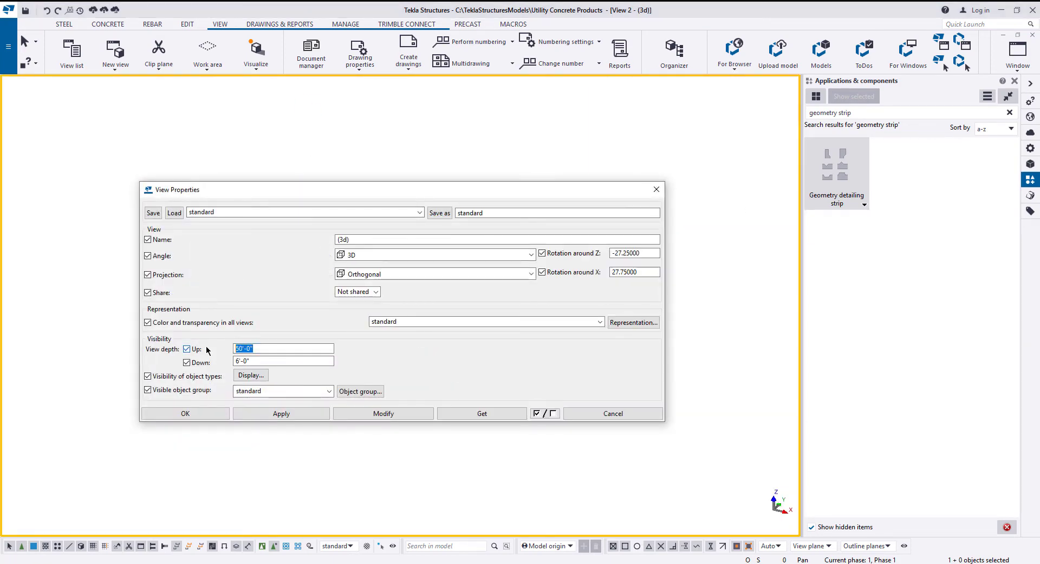
pyautogui.write('5')
pyautogui.press('Tab')
pyautogui.write('5')
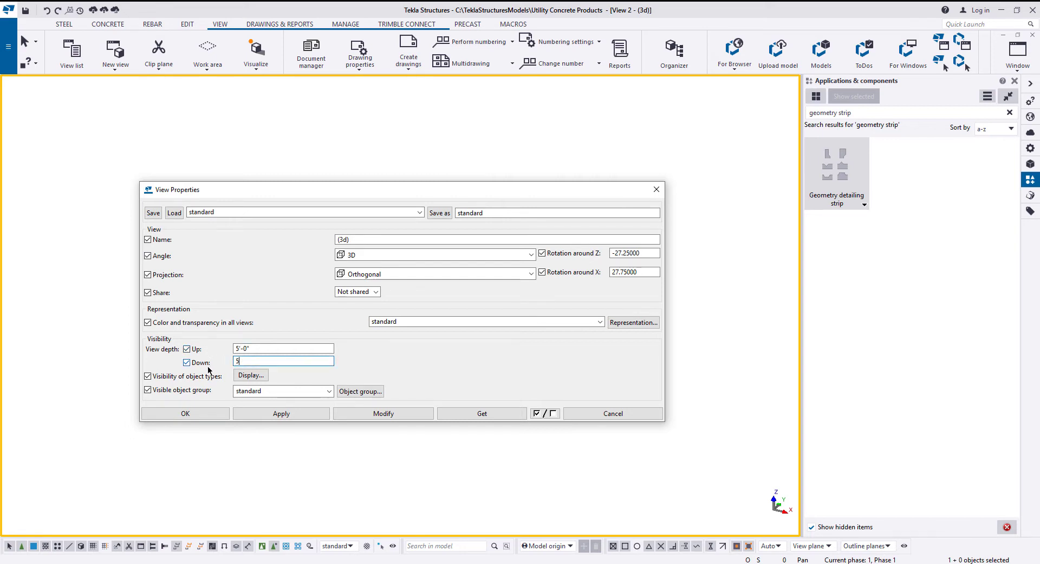
pyautogui.click(362, 413)
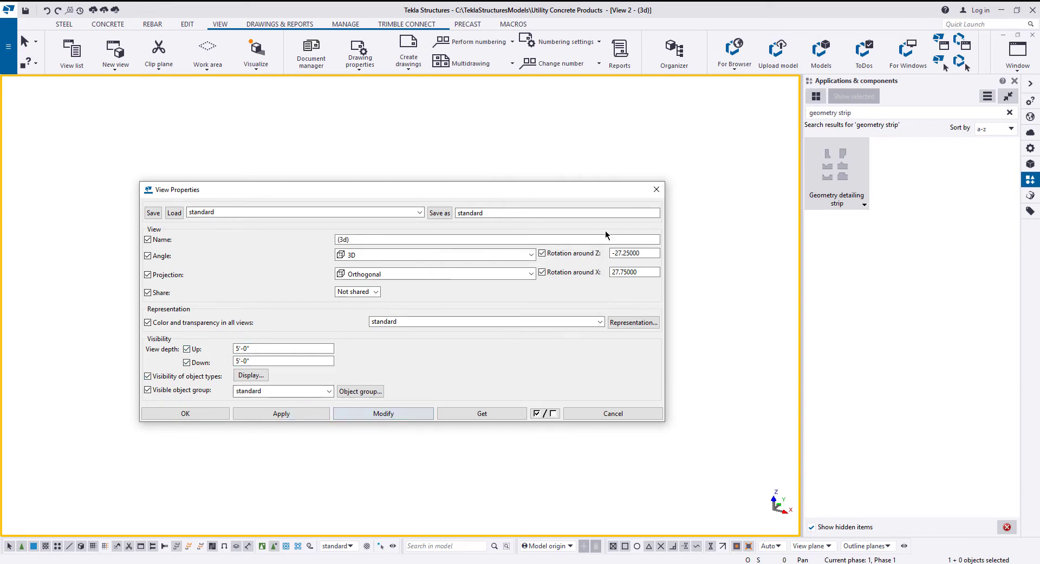
pyautogui.click(656, 189)
# - Turn the new view to face the wall elevation and create a general arrangement drawing from it
pyautogui.hotkey('ctrl', 'p')
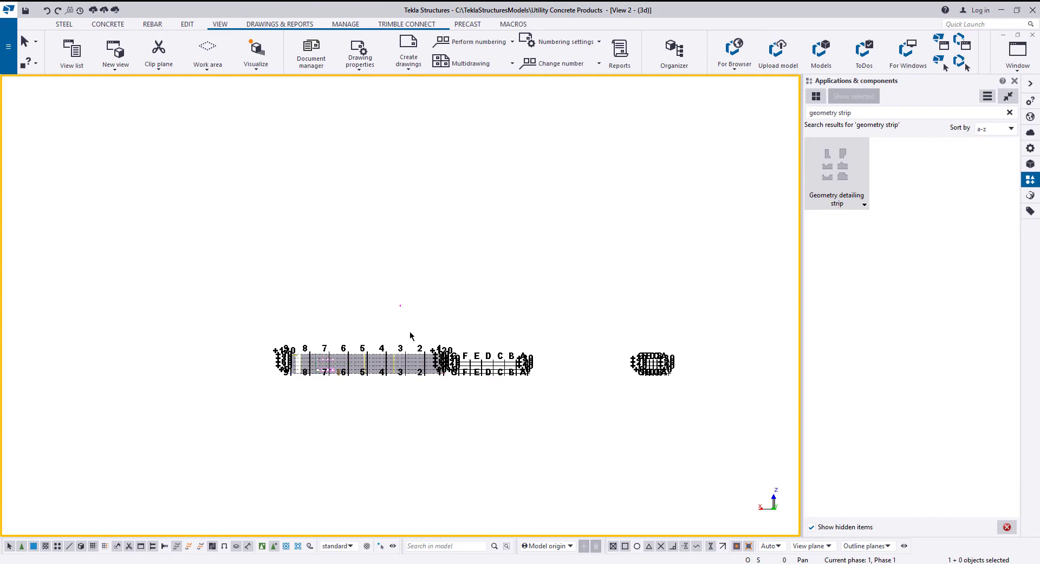
pyautogui.scroll(4, 410, 336)
pyautogui.rightClick(329, 263)
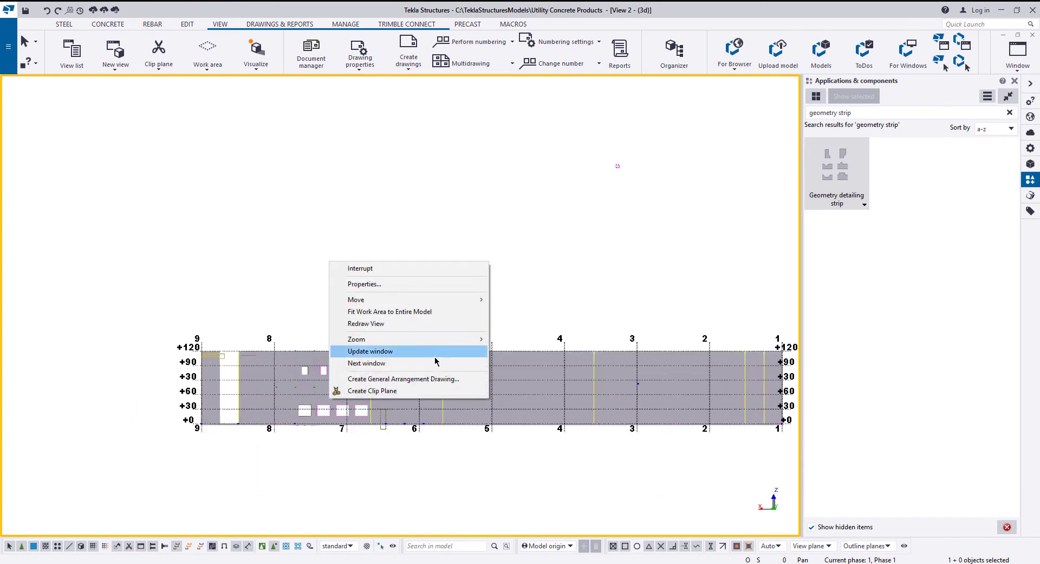
pyautogui.click(423, 378)
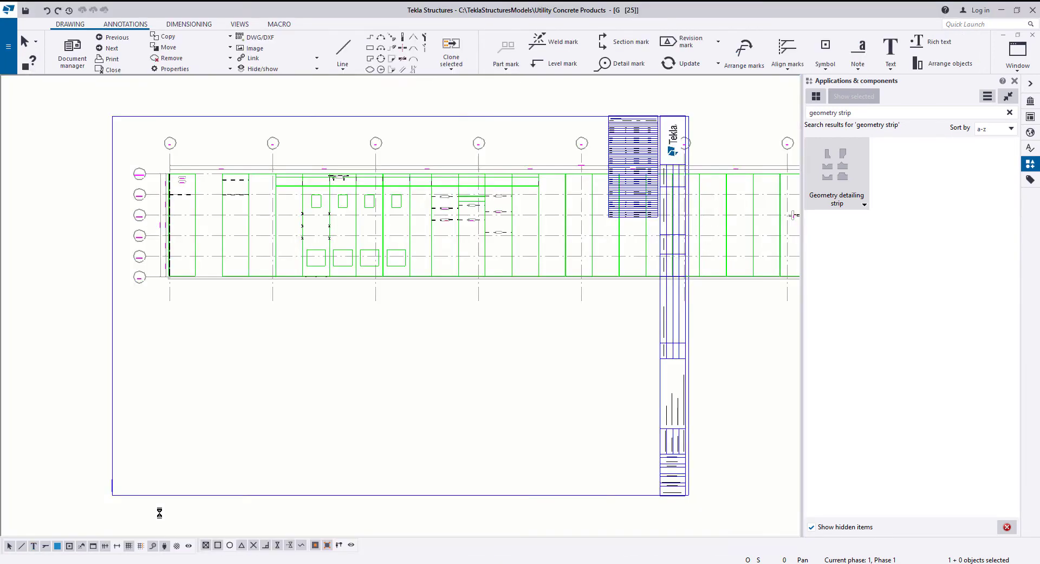
pyautogui.scroll(5, 434, 176)
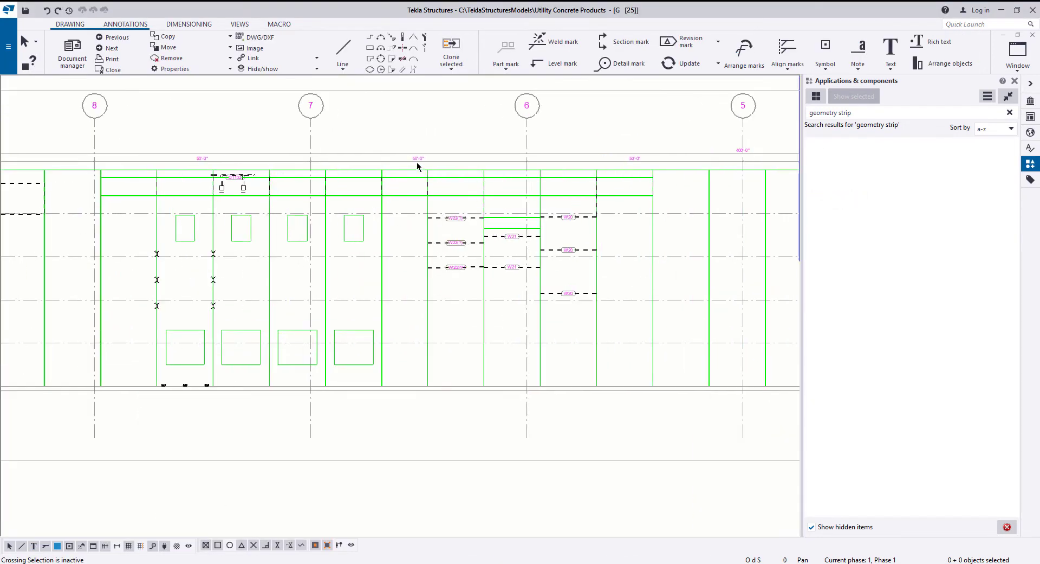
# - Examine the wall panels and the marked reveal strips between grids 7 and 5 up close in the new elevation drawing
pyautogui.moveTo(415, 162); pyautogui.dragTo(331, 164, button='middle')
pyautogui.scroll(3, 353, 184)
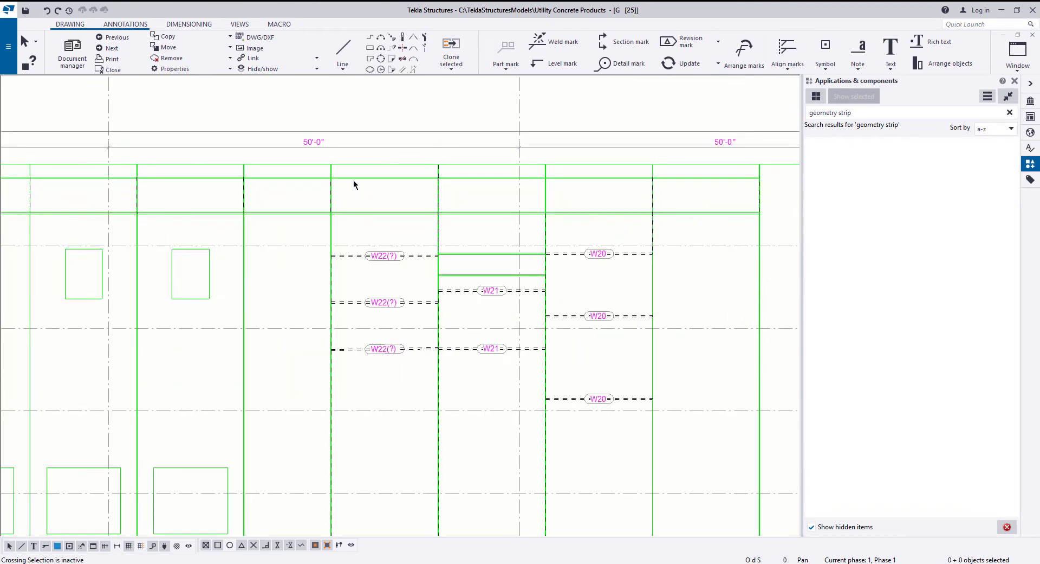
pyautogui.scroll(3, 354, 180)
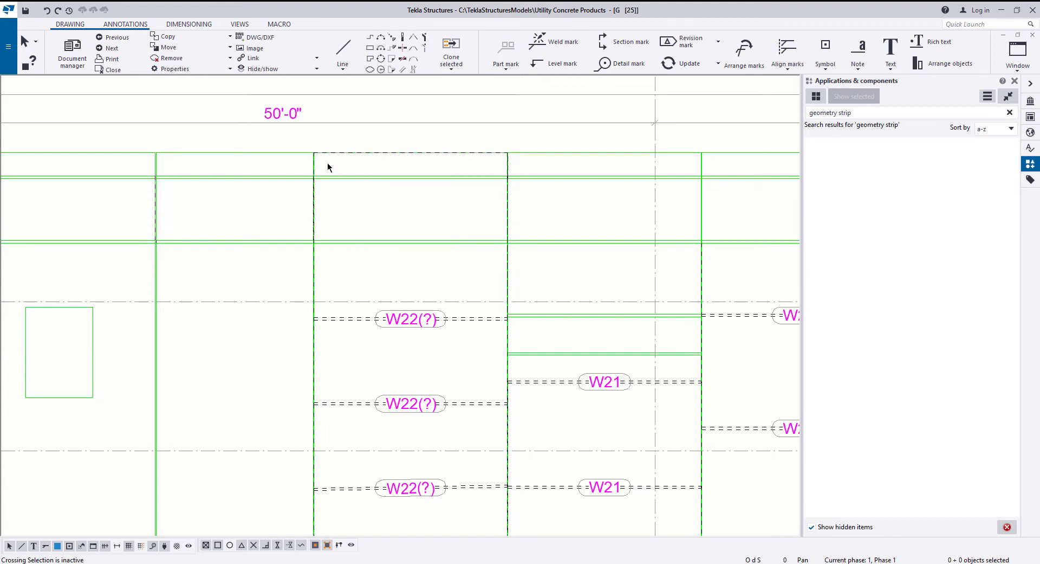
pyautogui.click(289, 157)
pyautogui.scroll(2, 287, 176)
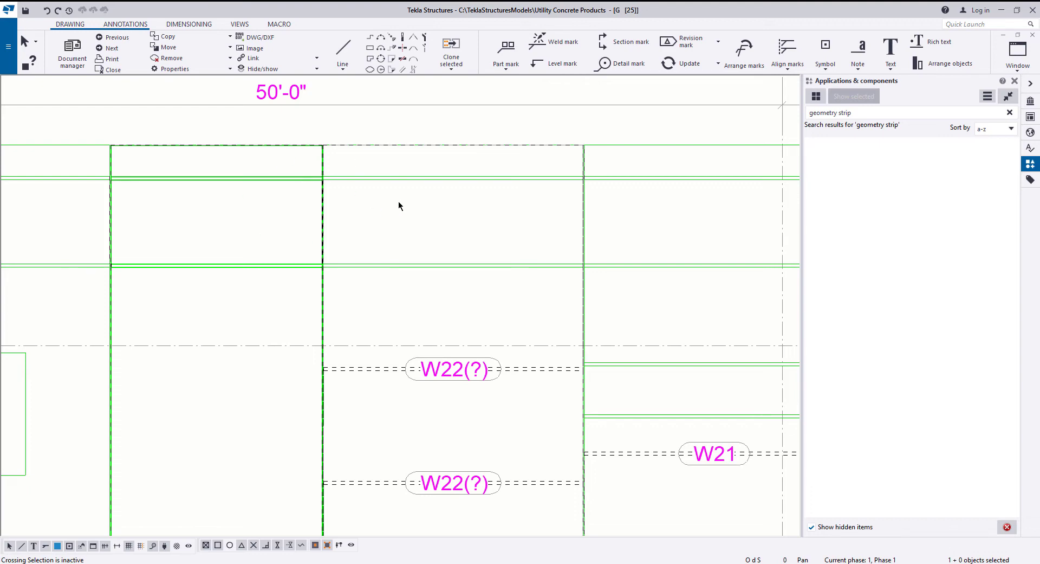
pyautogui.scroll(-2, 404, 217)
pyautogui.moveTo(409, 225); pyautogui.dragTo(337, 166, button='middle')
pyautogui.scroll(3, 379, 241)
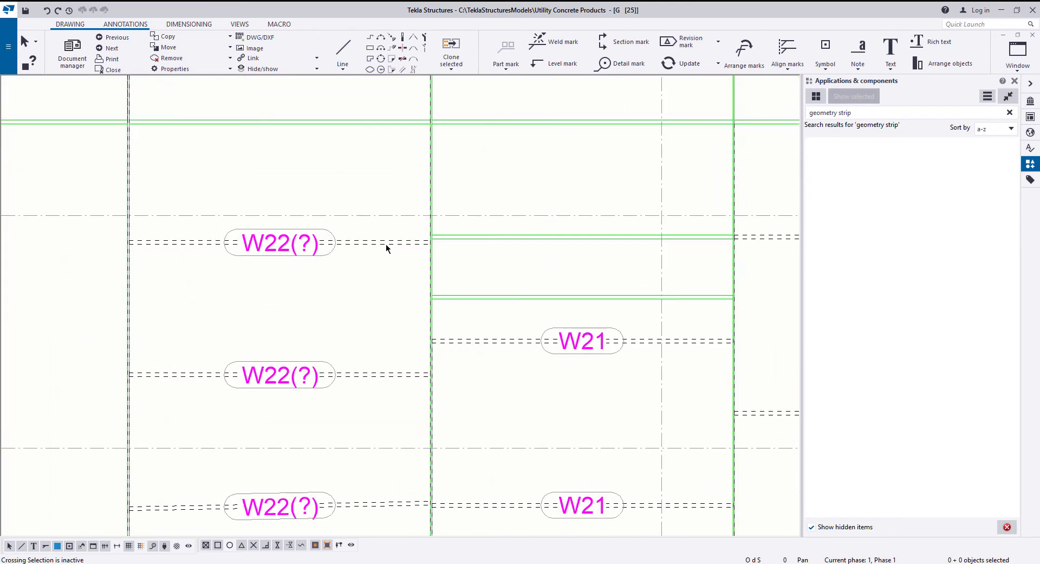
pyautogui.scroll(-2, 386, 243)
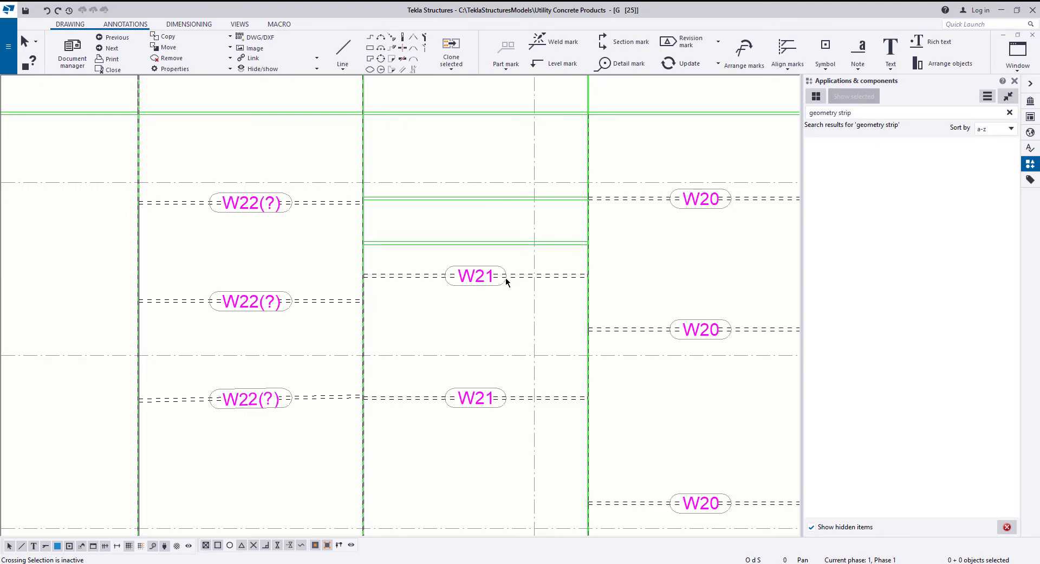
pyautogui.scroll(-2, 410, 282)
pyautogui.scroll(-3, 368, 168)
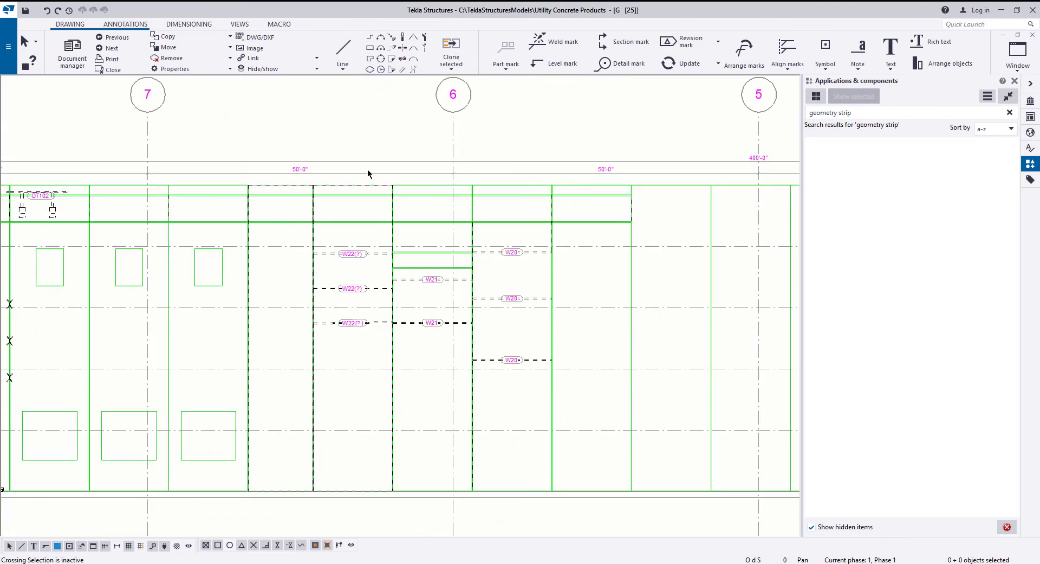
# - Open the elevation view's properties and load the Precast_Reveal filter for the current drawing type
pyautogui.click(372, 105)
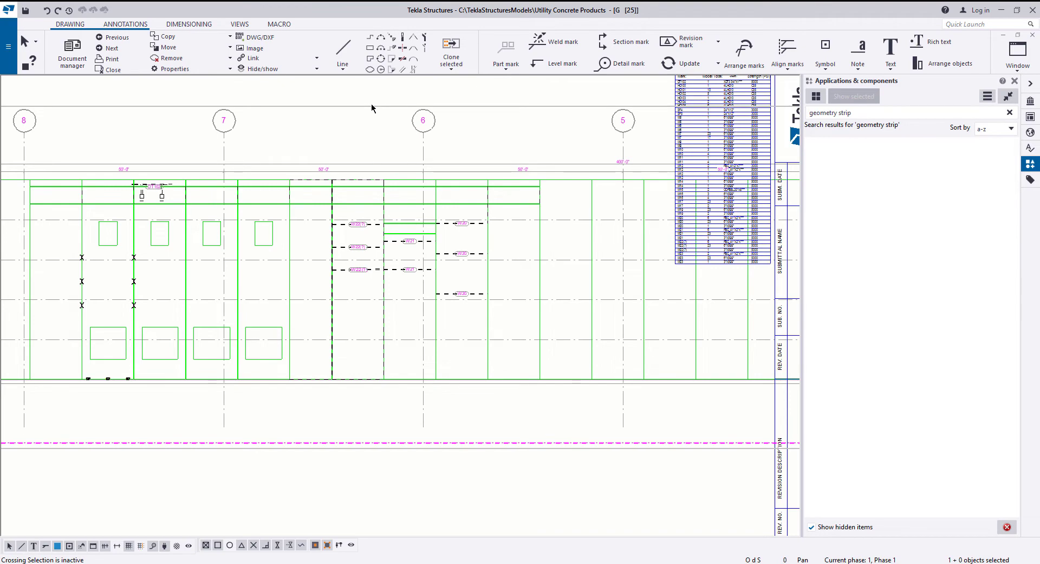
pyautogui.doubleClick(372, 103)
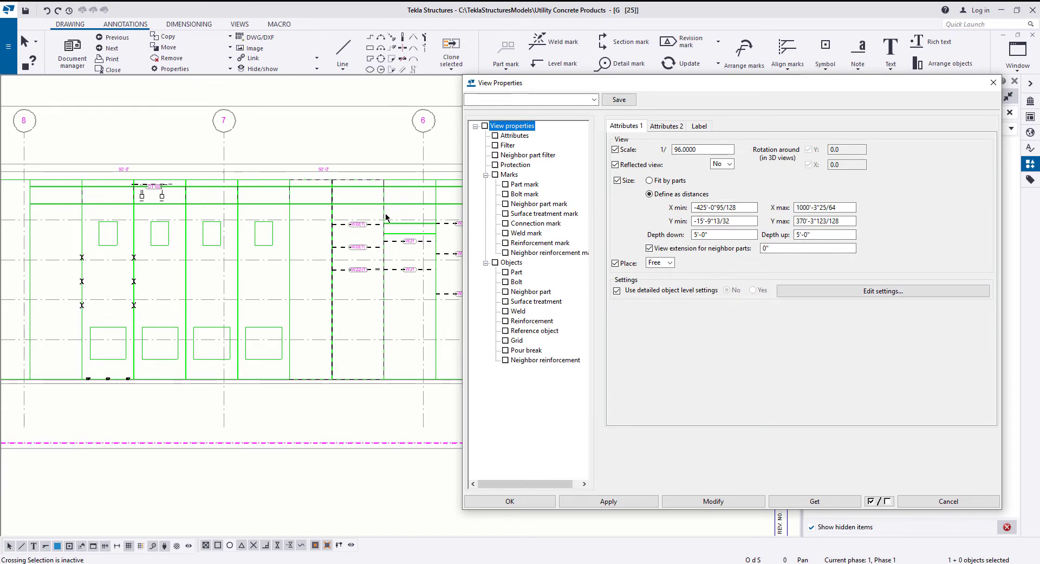
pyautogui.click(508, 146)
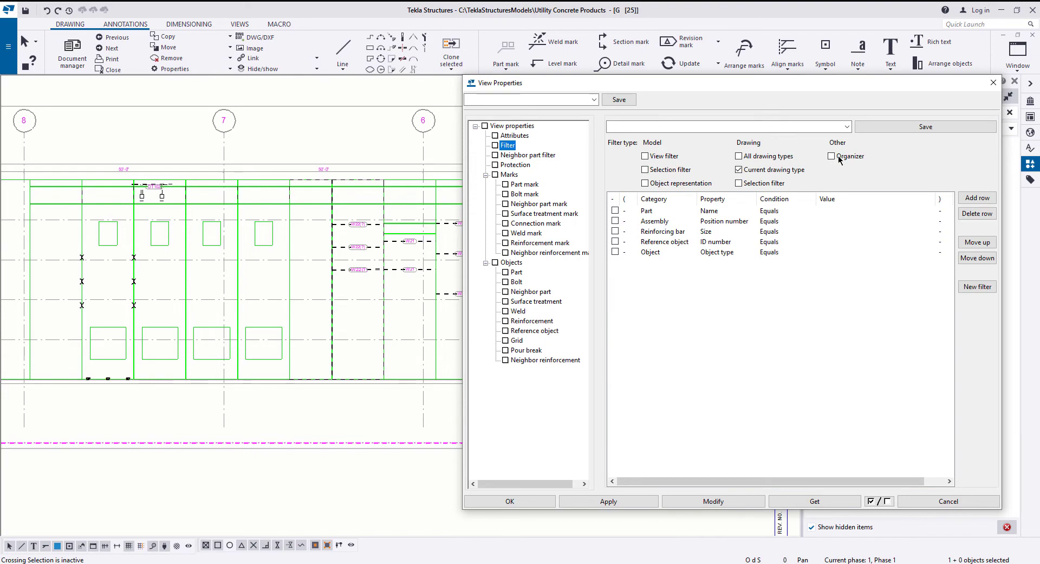
pyautogui.click(847, 126)
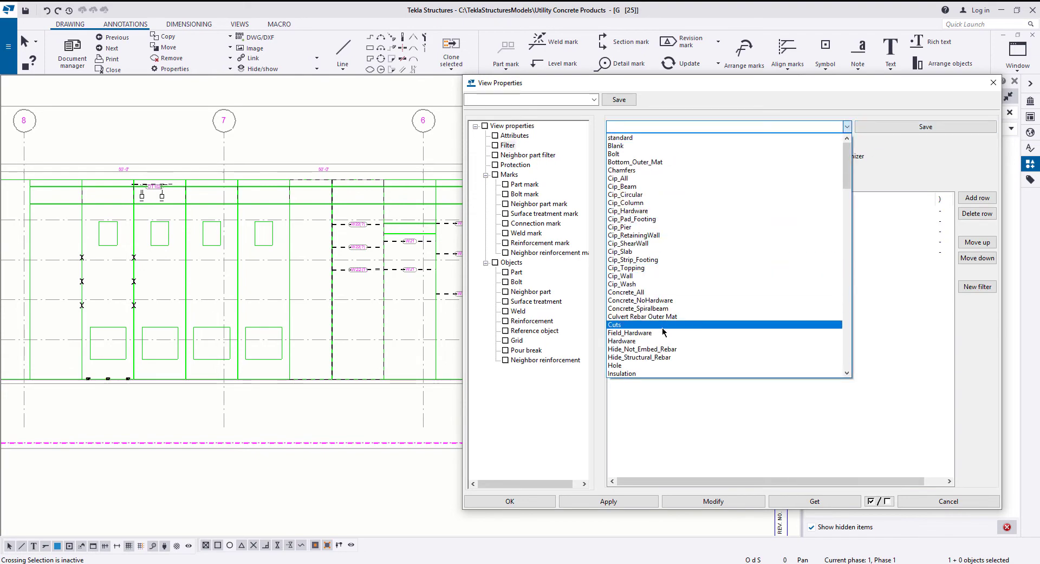
pyautogui.scroll(-4, 662, 332)
pyautogui.scroll(-15, 663, 332)
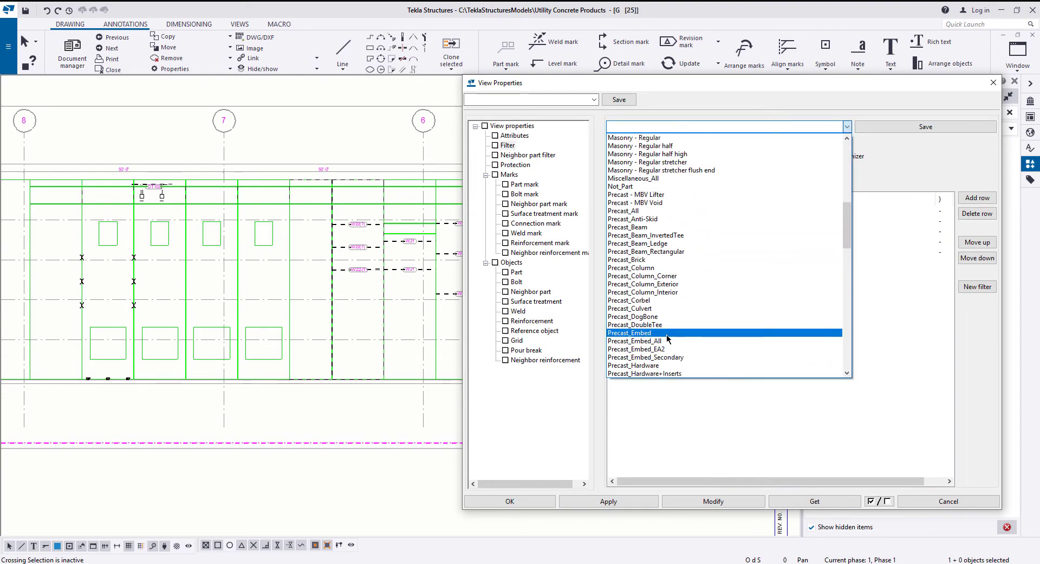
pyautogui.scroll(-5, 677, 343)
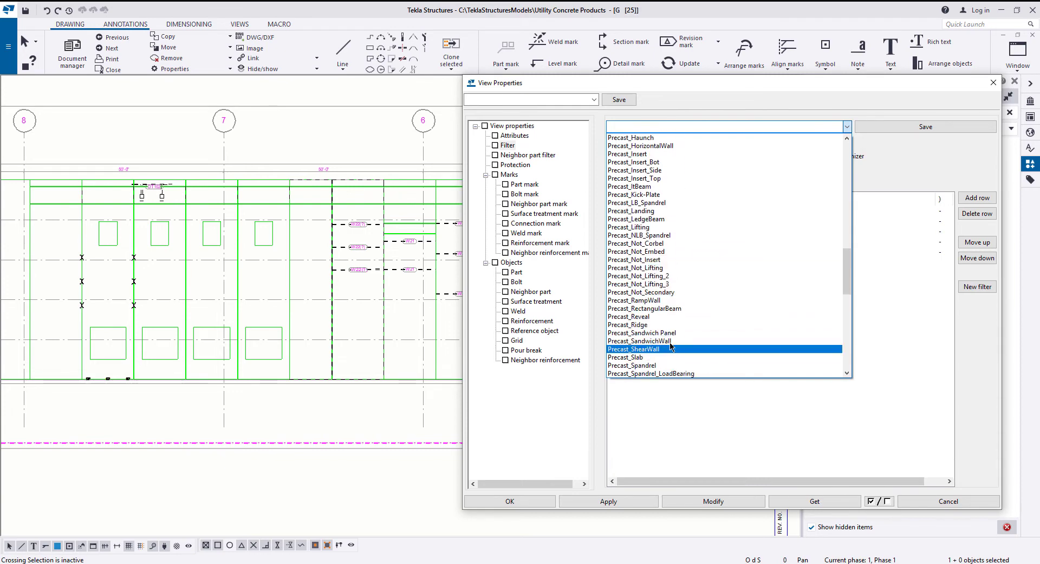
pyautogui.scroll(-4, 651, 318)
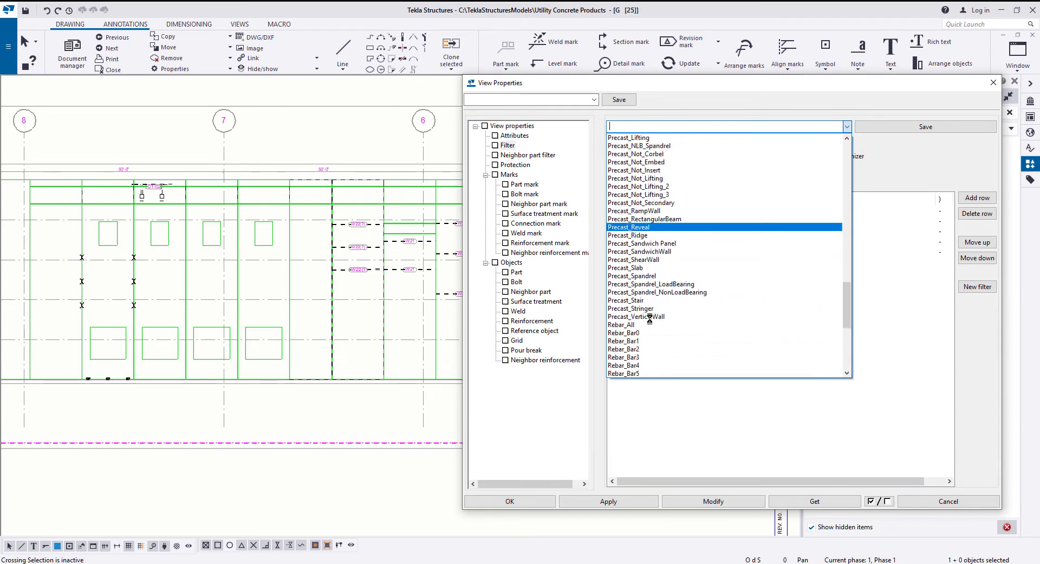
pyautogui.click(651, 318)
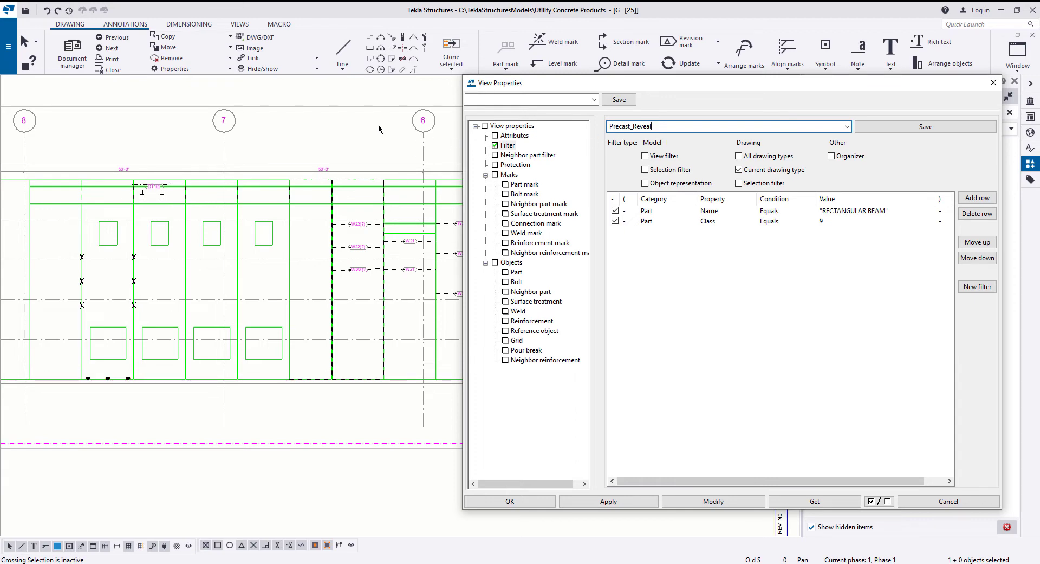
# - Apply the Precast_Reveal filter to the elevation view
pyautogui.scroll(-2, 364, 105)
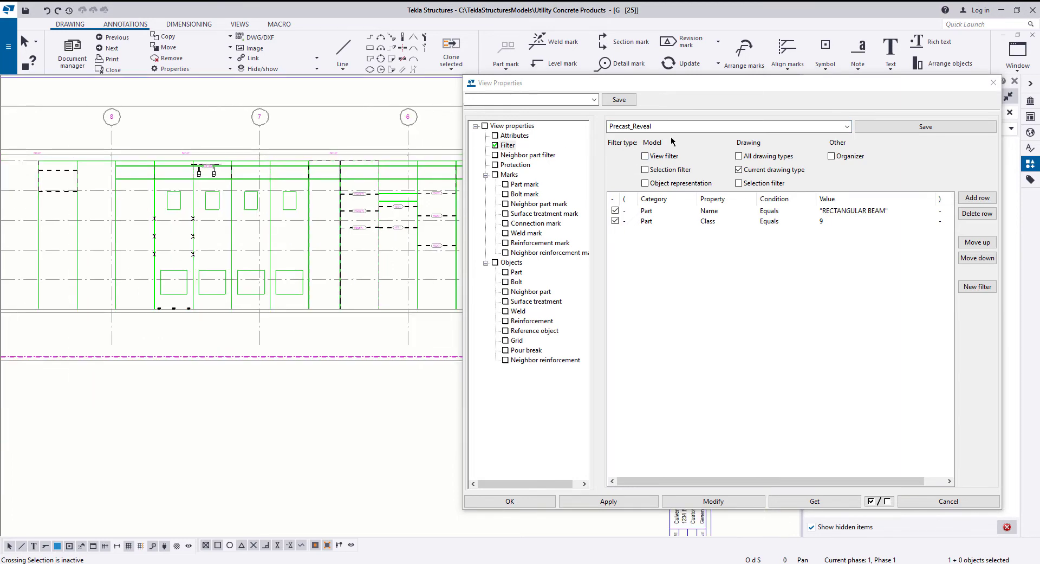
pyautogui.click(712, 501)
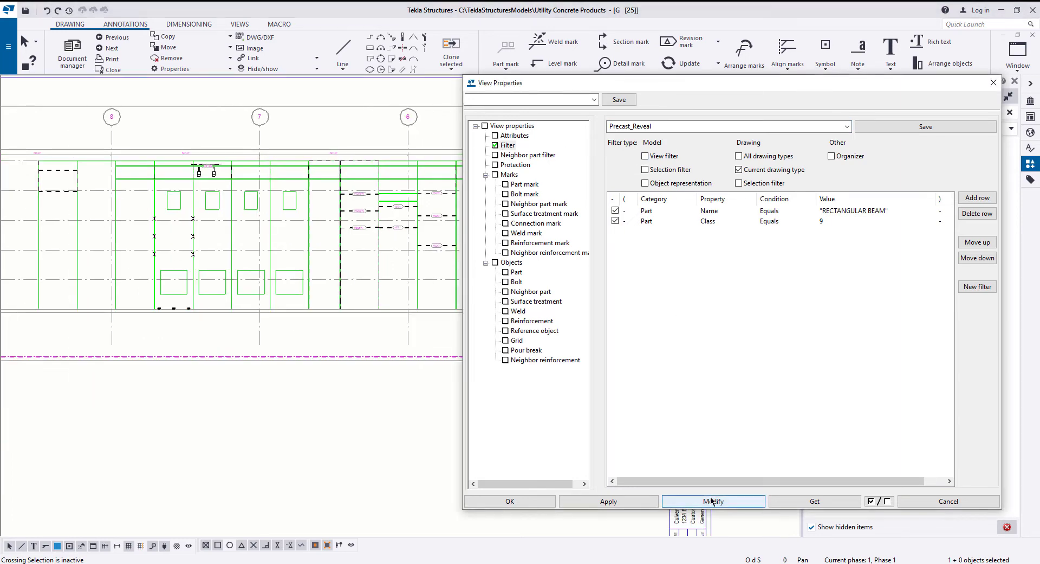
pyautogui.click(712, 501)
# - Examine the filtered reveal strips near grid 6 up close, and undo the view filter change
pyautogui.scroll(4, 425, 216)
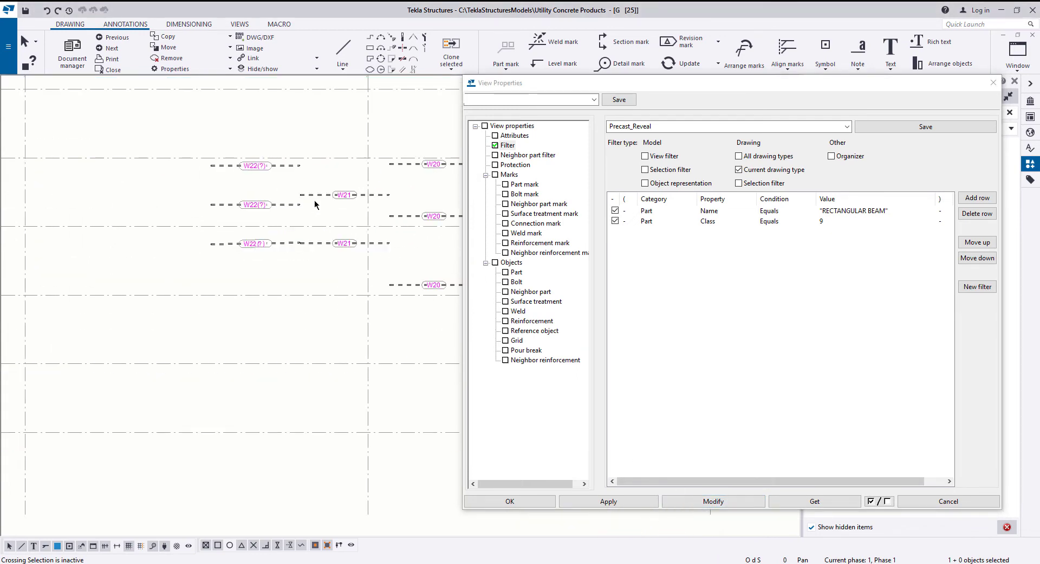
pyautogui.scroll(-1, 315, 205)
pyautogui.moveTo(323, 197); pyautogui.dragTo(247, 217, button='middle')
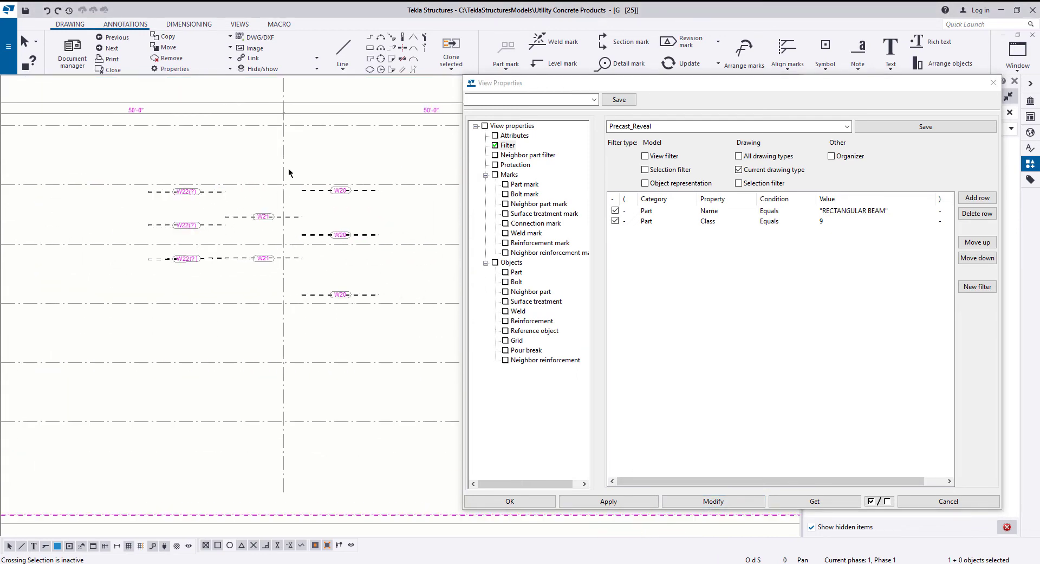
pyautogui.scroll(5, 285, 188)
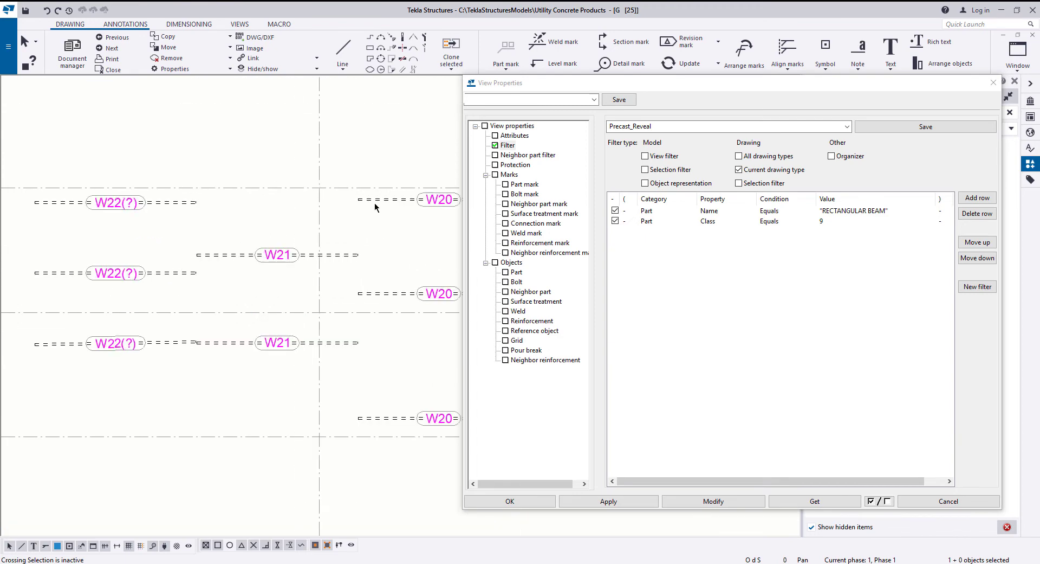
pyautogui.scroll(3, 373, 202)
pyautogui.scroll(-2, 372, 201)
pyautogui.scroll(-3, 334, 254)
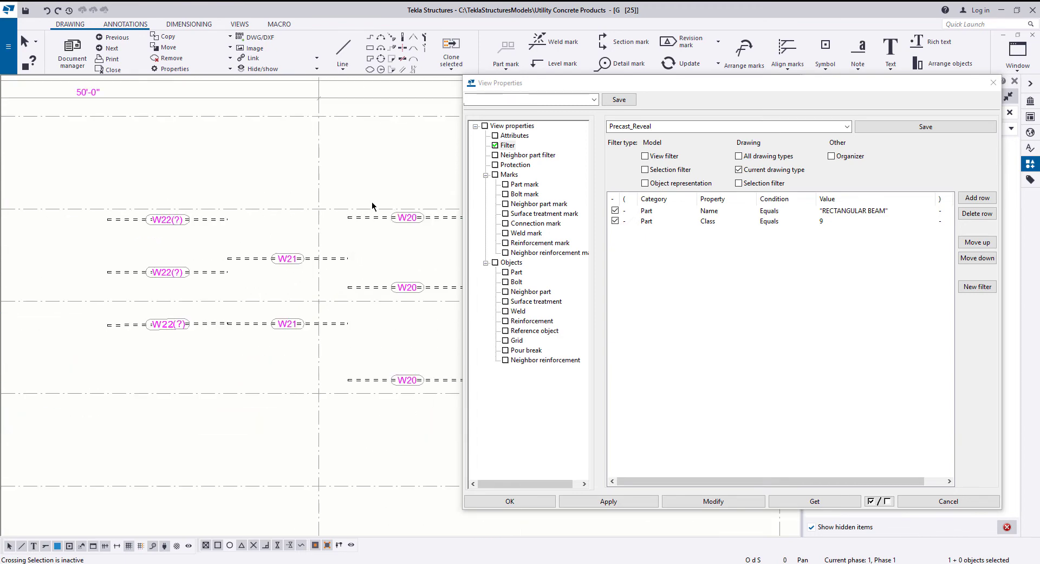
pyautogui.scroll(-2, 351, 199)
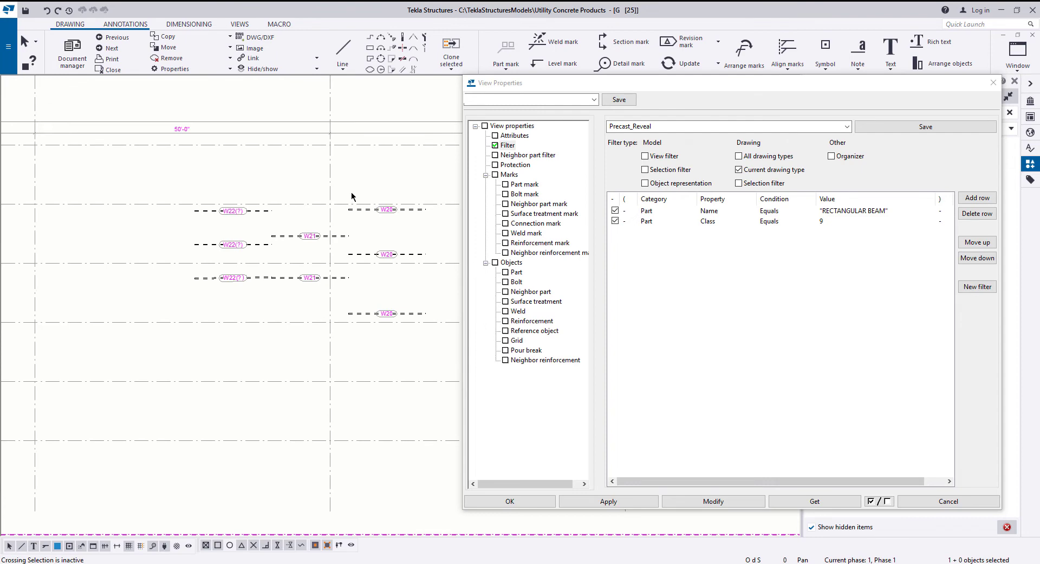
pyautogui.scroll(-4, 351, 196)
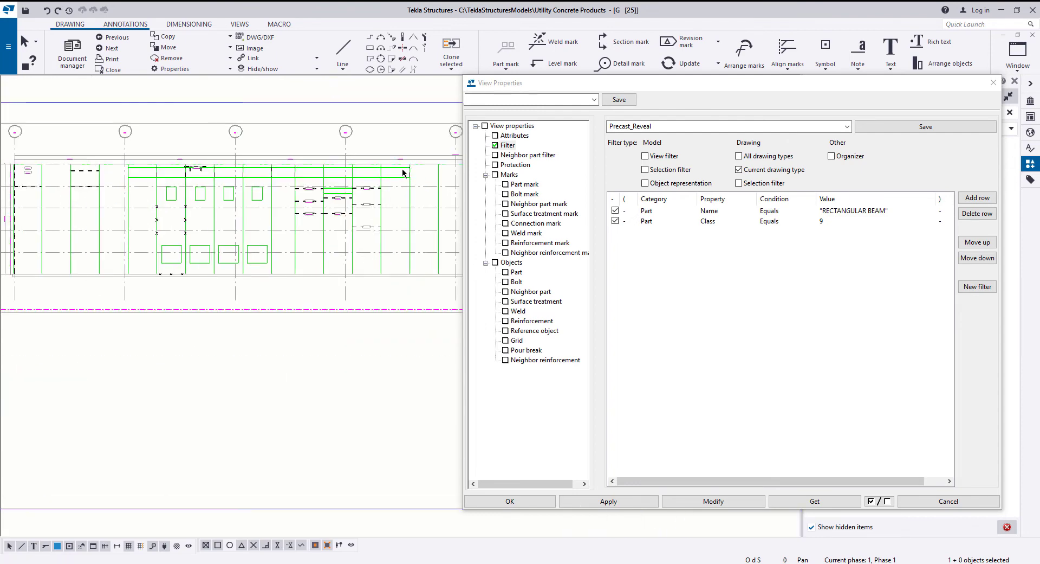
# - Load the Elevation object level settings for the view, check their Precast_Reveal rule, and close them without applying
pyautogui.click(512, 126)
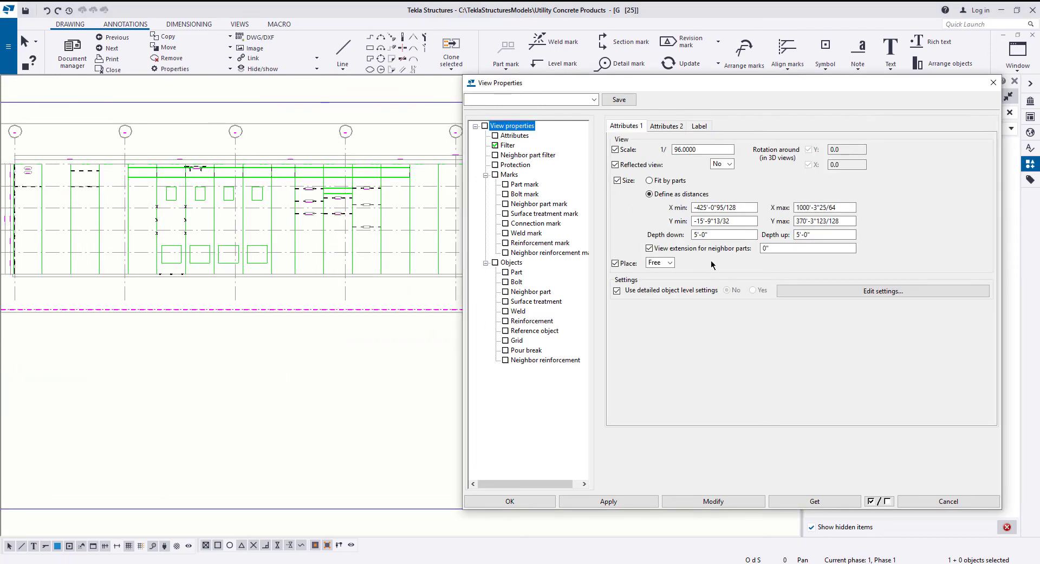
pyautogui.click(789, 291)
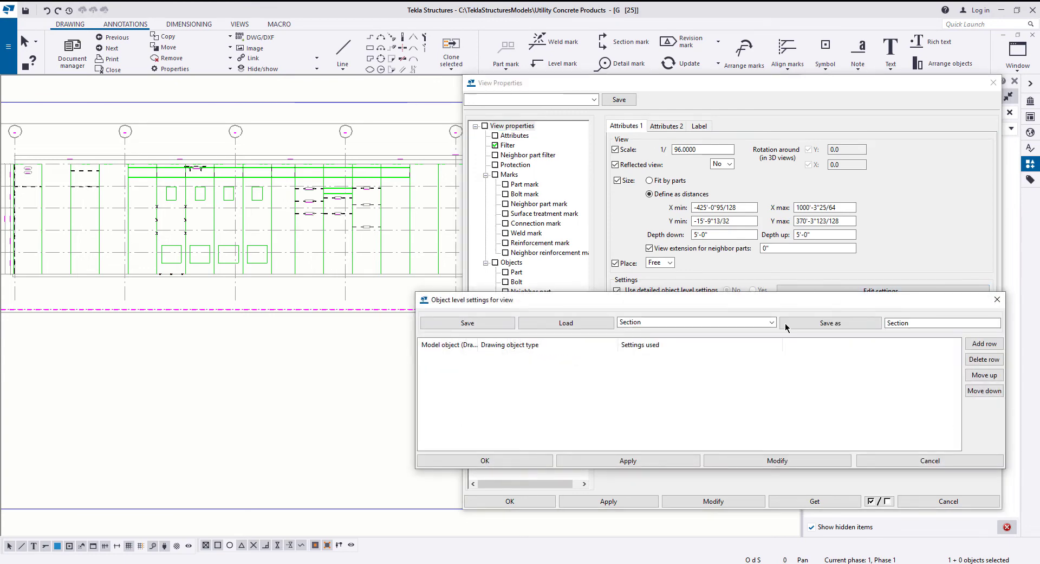
pyautogui.click(772, 321)
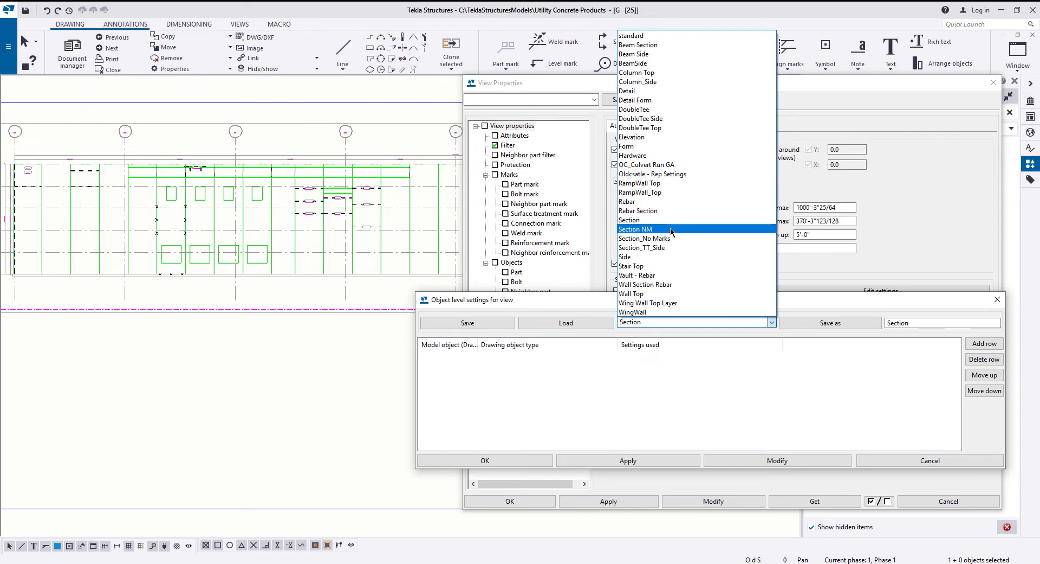
pyautogui.click(660, 138)
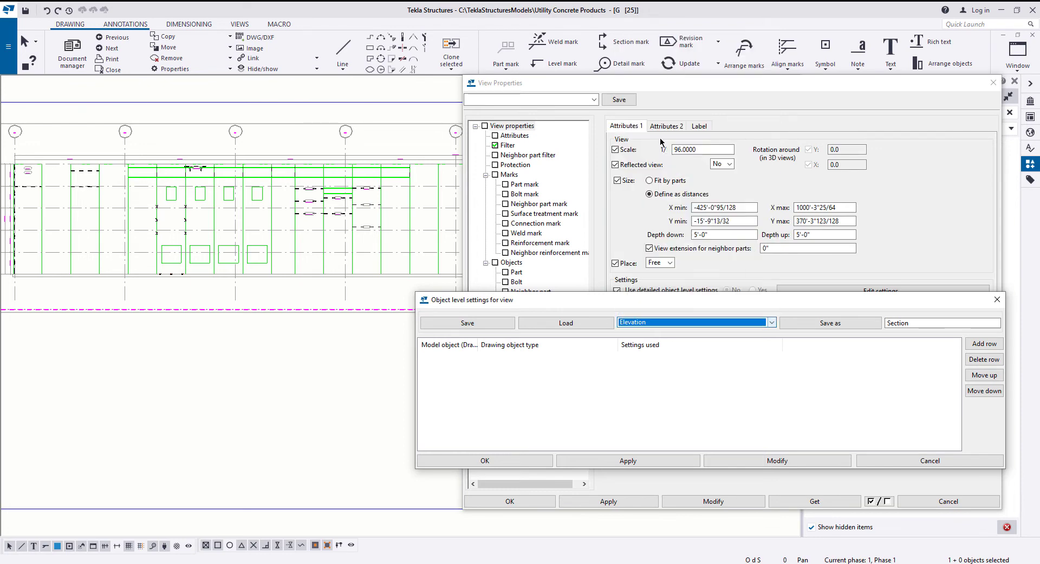
pyautogui.click(572, 324)
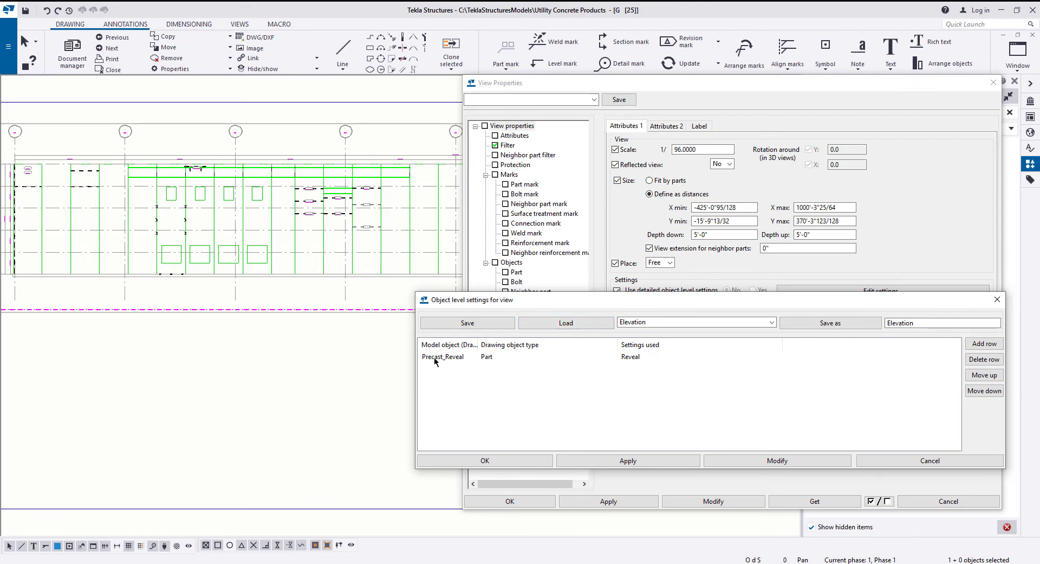
pyautogui.moveTo(510, 299); pyautogui.dragTo(526, 285)
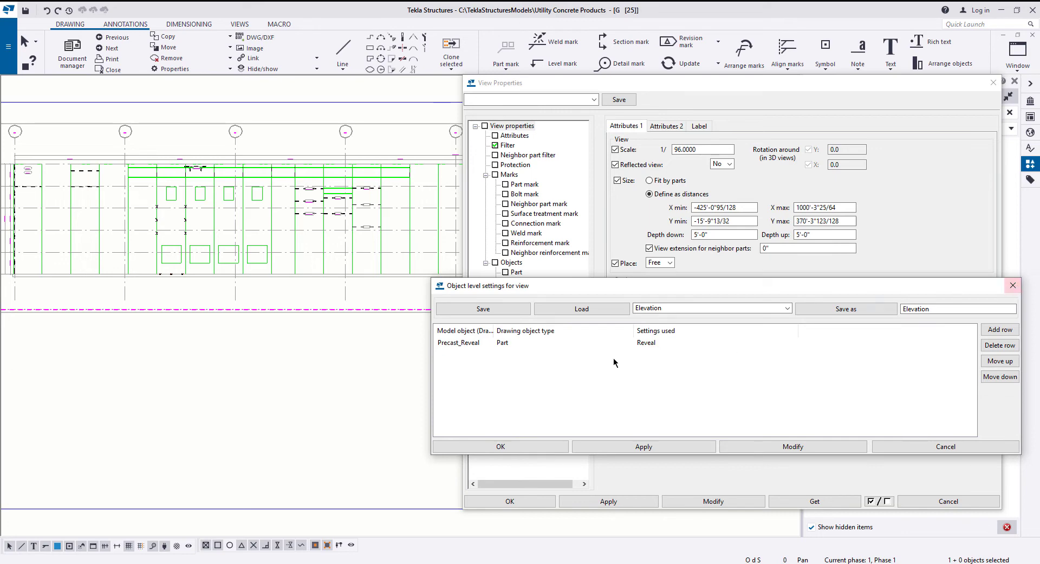
pyautogui.click(1013, 285)
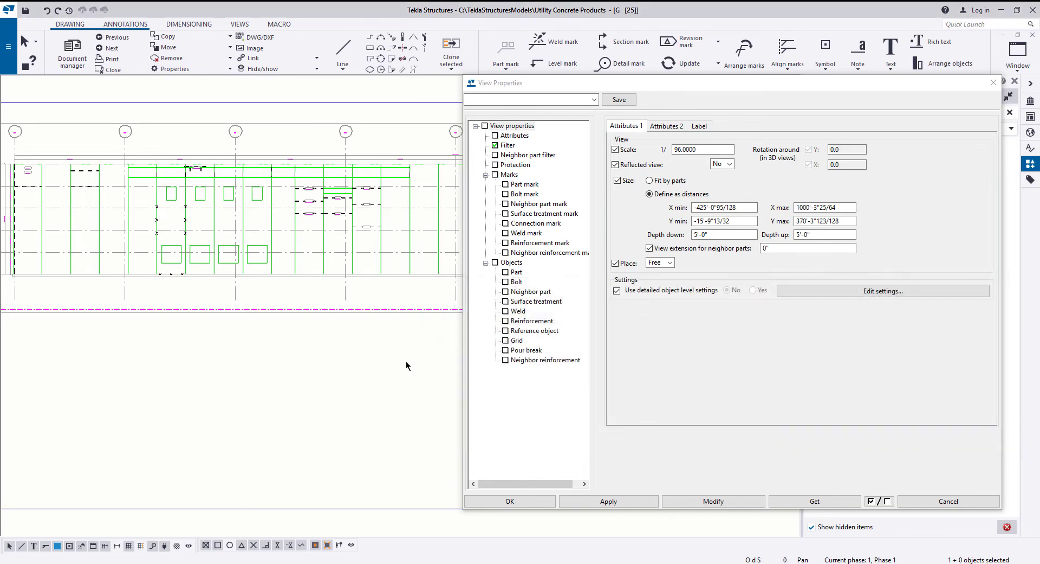
# - Load the Reveal settings for part objects in the view properties and check their line colors and types
pyautogui.click(518, 272)
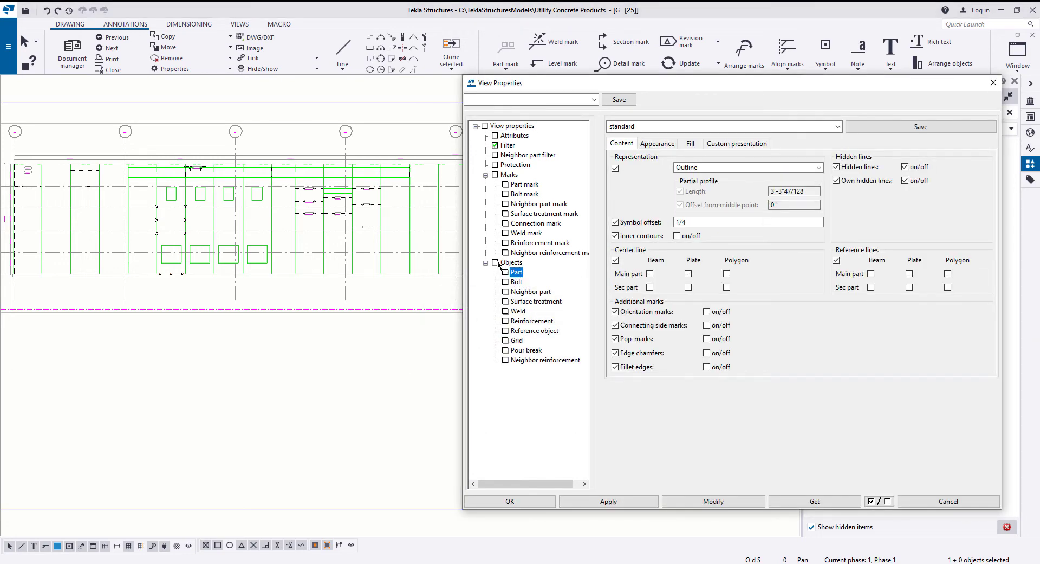
pyautogui.click(826, 124)
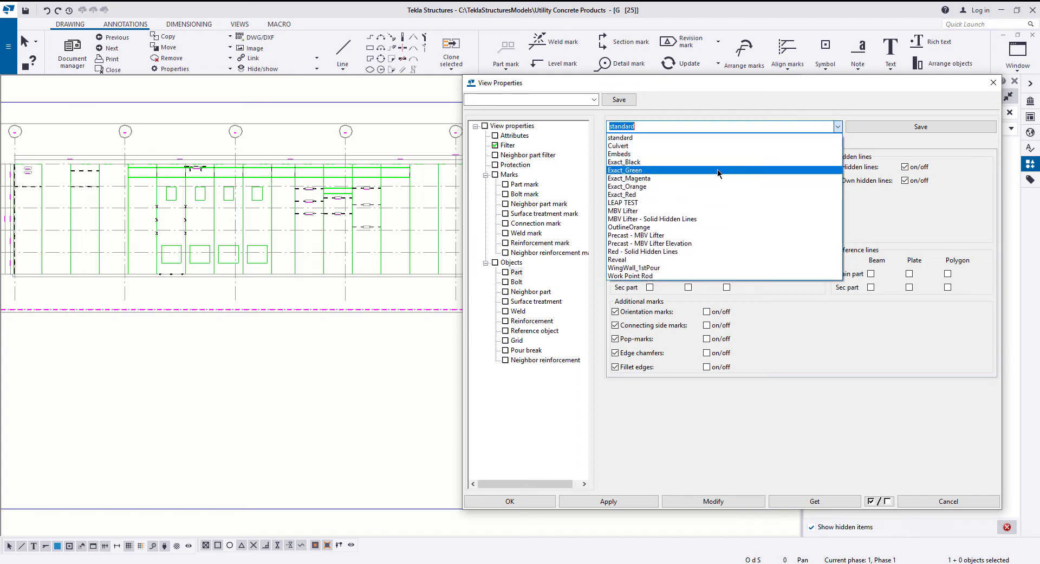
pyautogui.click(658, 260)
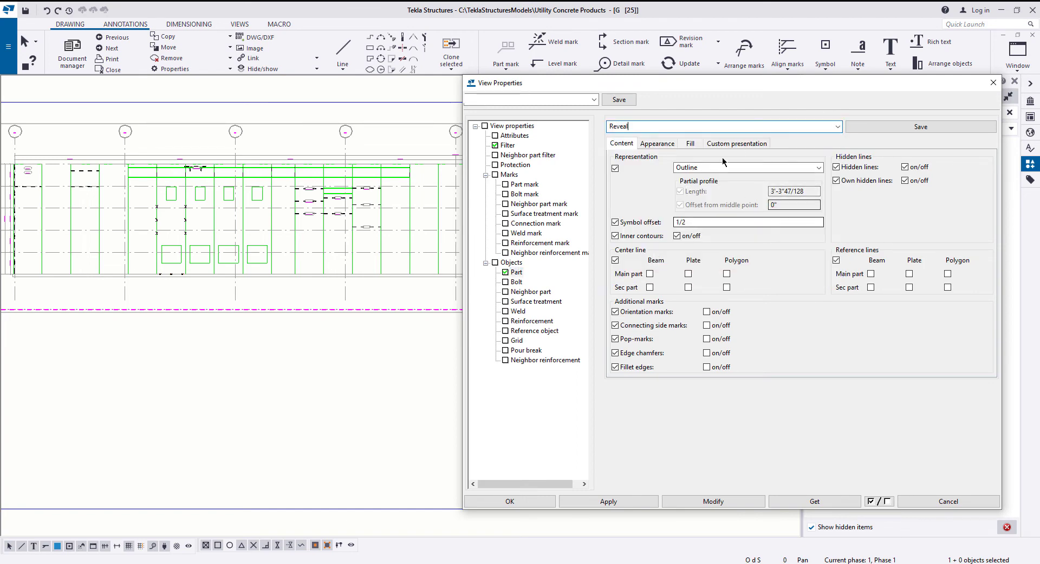
pyautogui.click(664, 145)
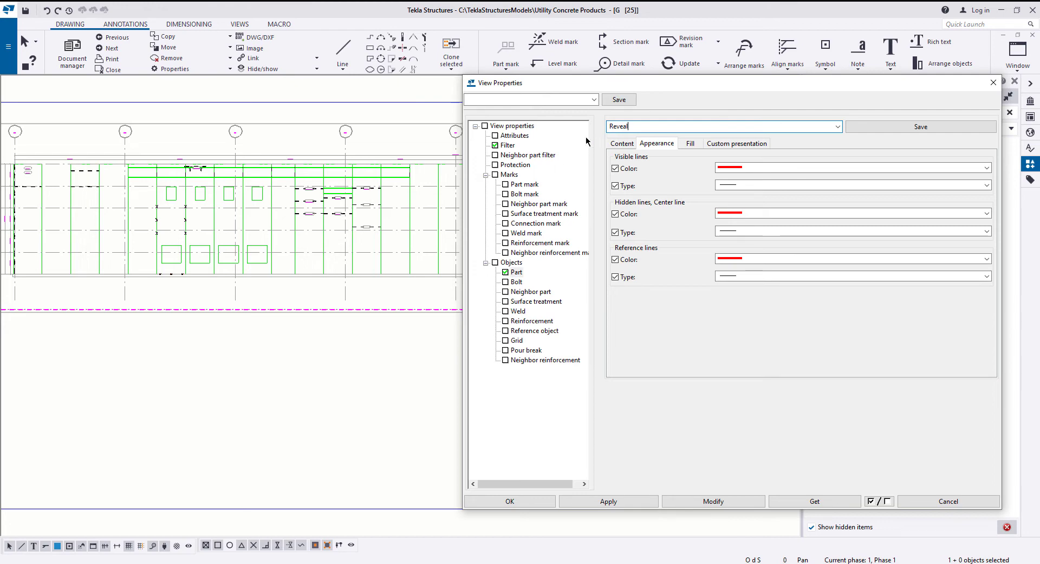
# - Load the Elevation Test view properties and apply them to the elevation view
pyautogui.click(594, 99)
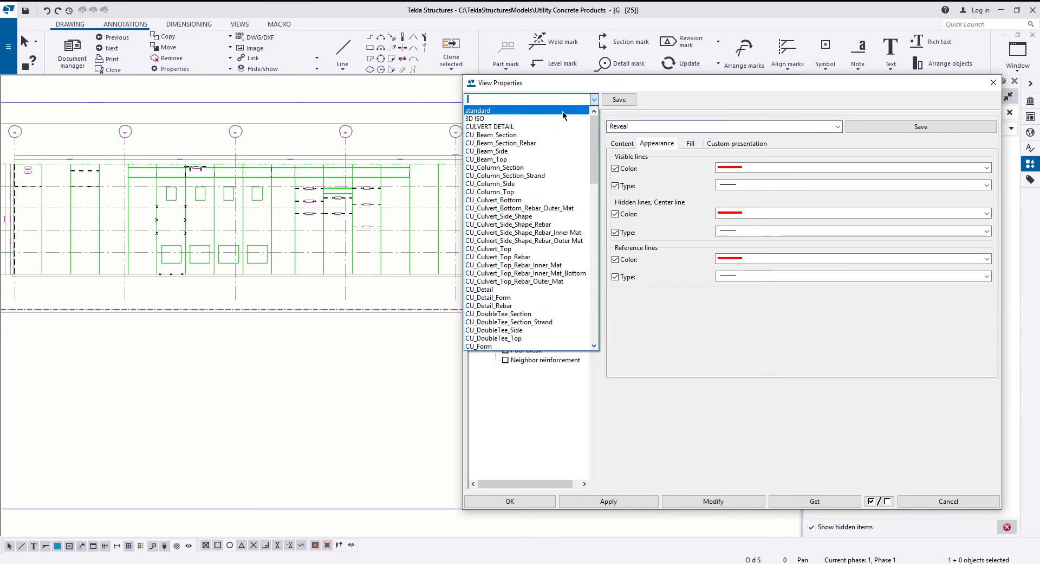
pyautogui.scroll(-10, 545, 280)
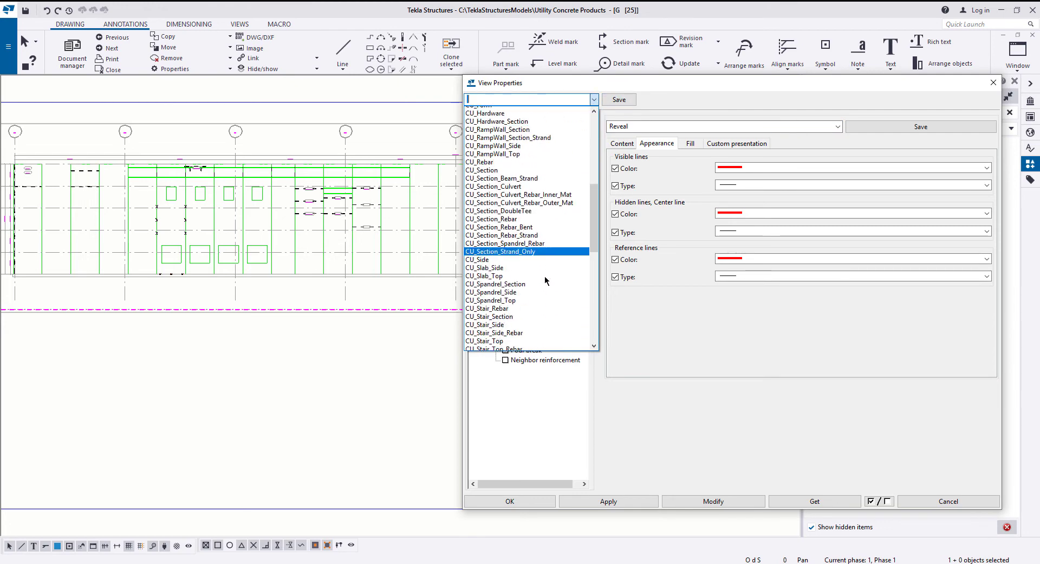
pyautogui.scroll(-6, 545, 281)
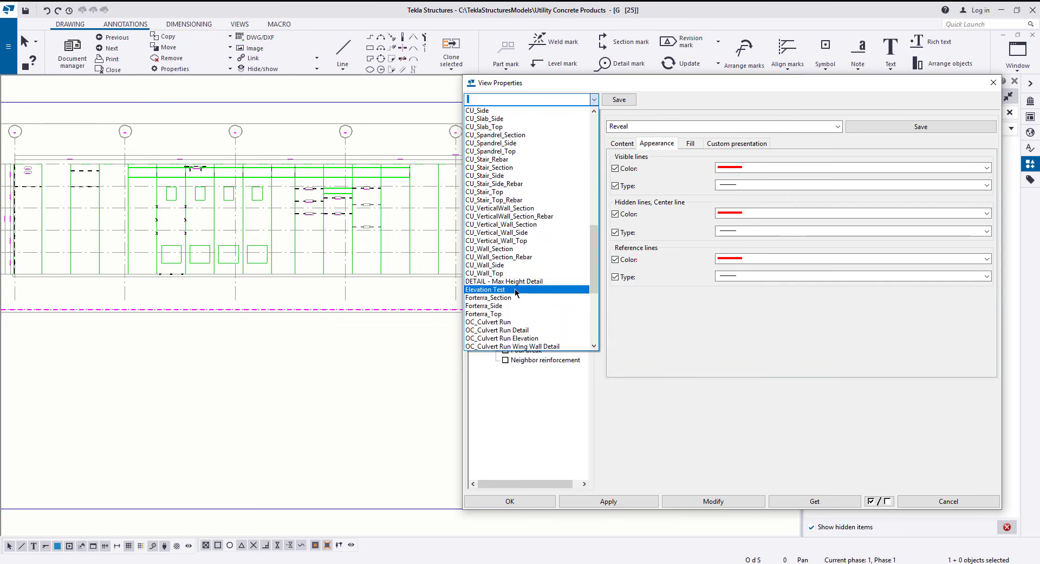
pyautogui.click(515, 289)
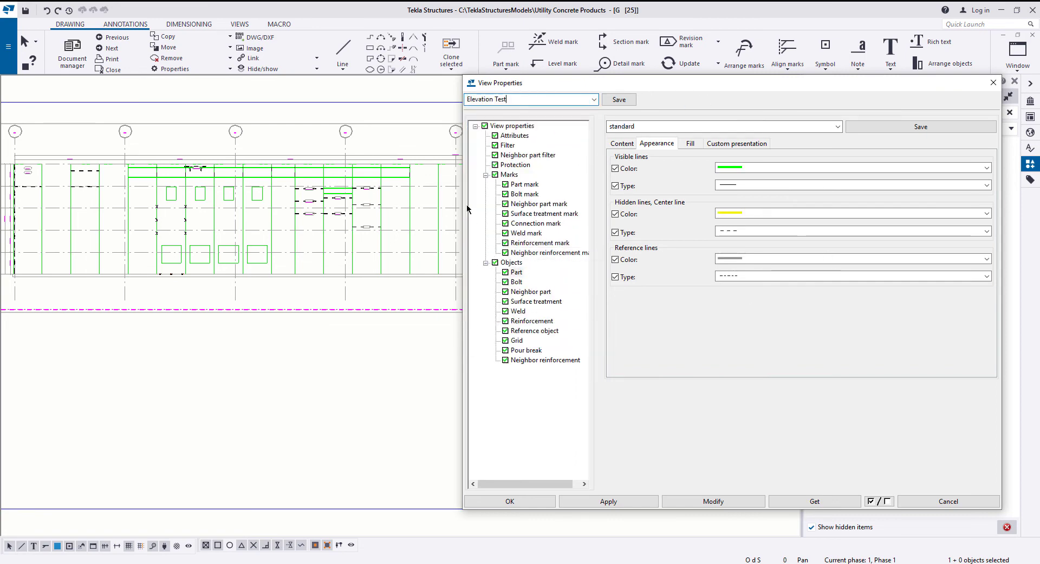
pyautogui.click(700, 500)
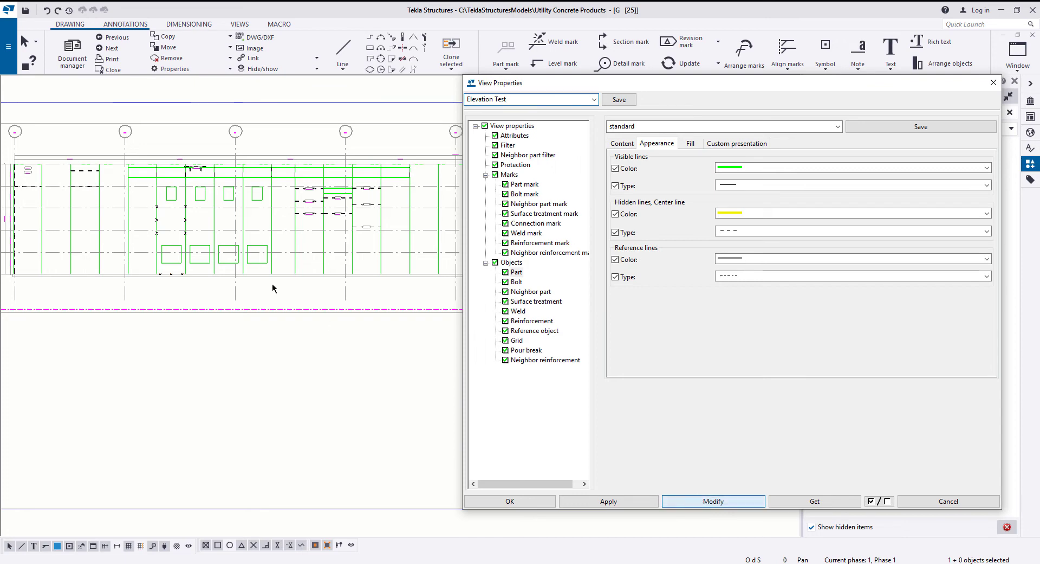
# - Examine the line colors of the reveal strips on the wall panels near grid 6 in the elevation
pyautogui.scroll(5, 303, 198)
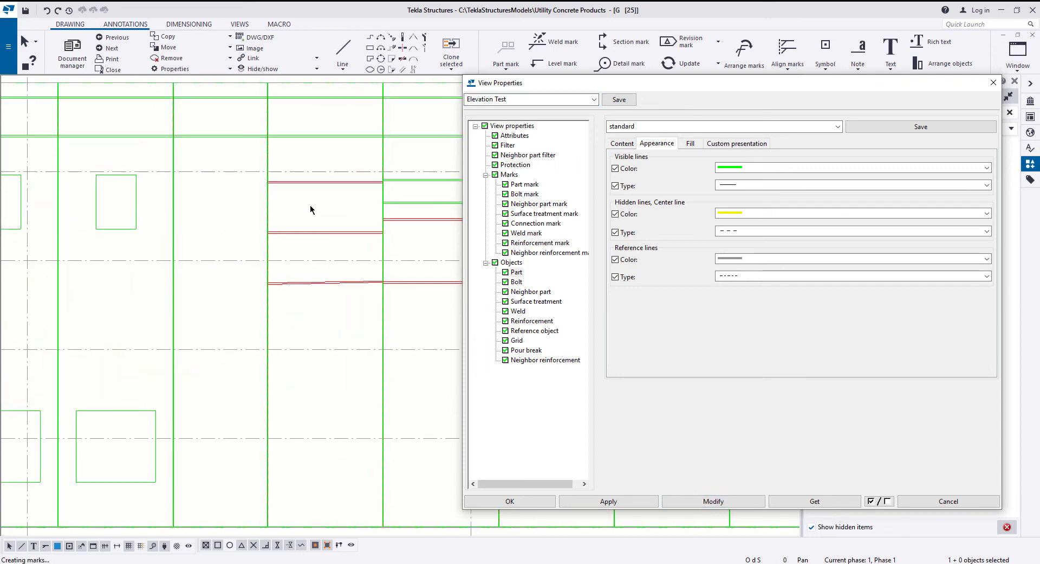
pyautogui.scroll(3, 313, 197)
pyautogui.moveTo(315, 199); pyautogui.dragTo(231, 217, button='middle')
pyautogui.scroll(-2, 230, 218)
pyautogui.scroll(4, 232, 314)
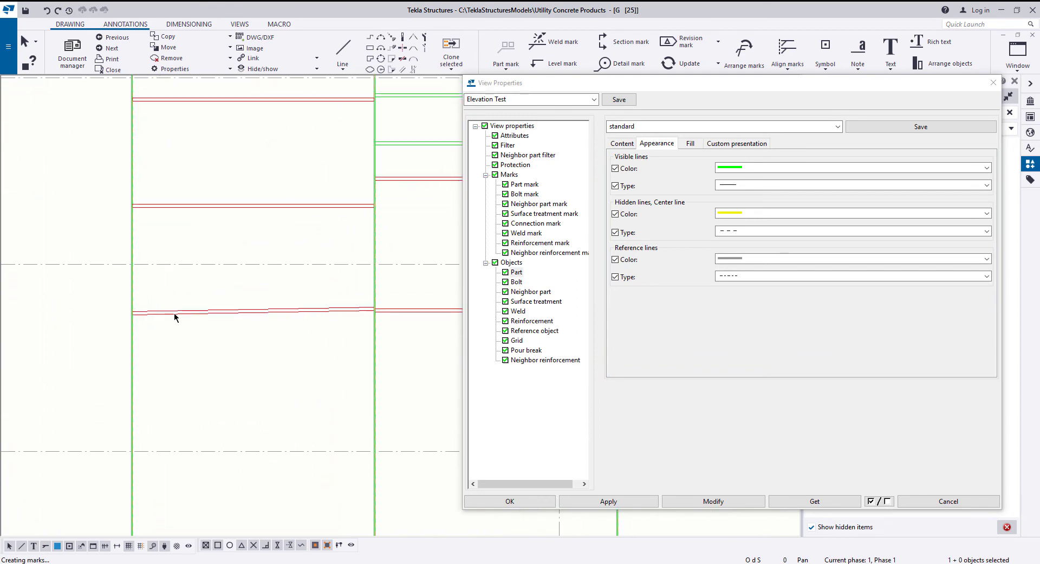
pyautogui.scroll(-3, 290, 320)
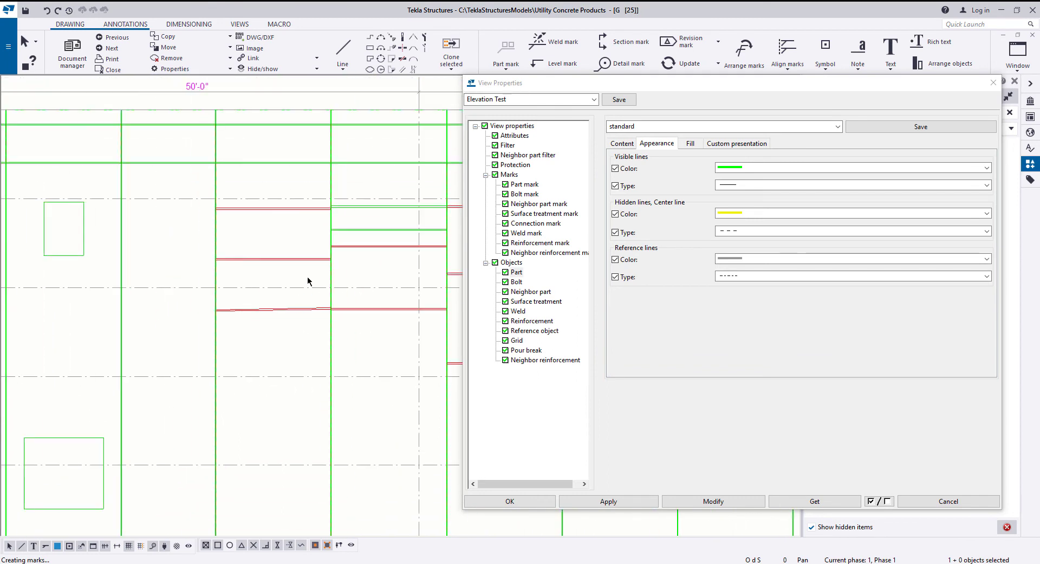
pyautogui.moveTo(308, 281); pyautogui.dragTo(234, 293, button='middle')
pyautogui.click(216, 219)
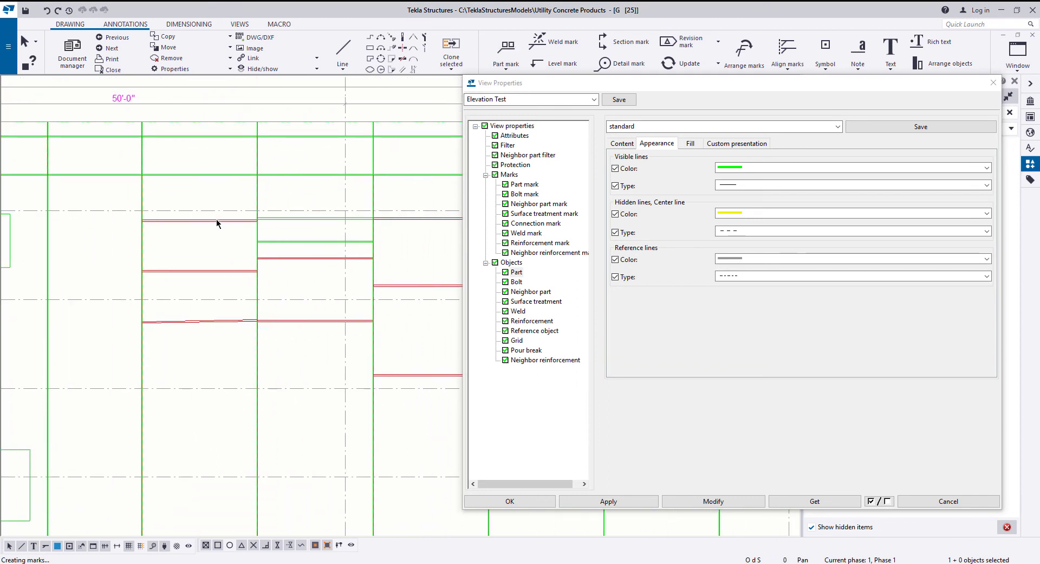
pyautogui.click(303, 283)
pyautogui.scroll(-5, 305, 277)
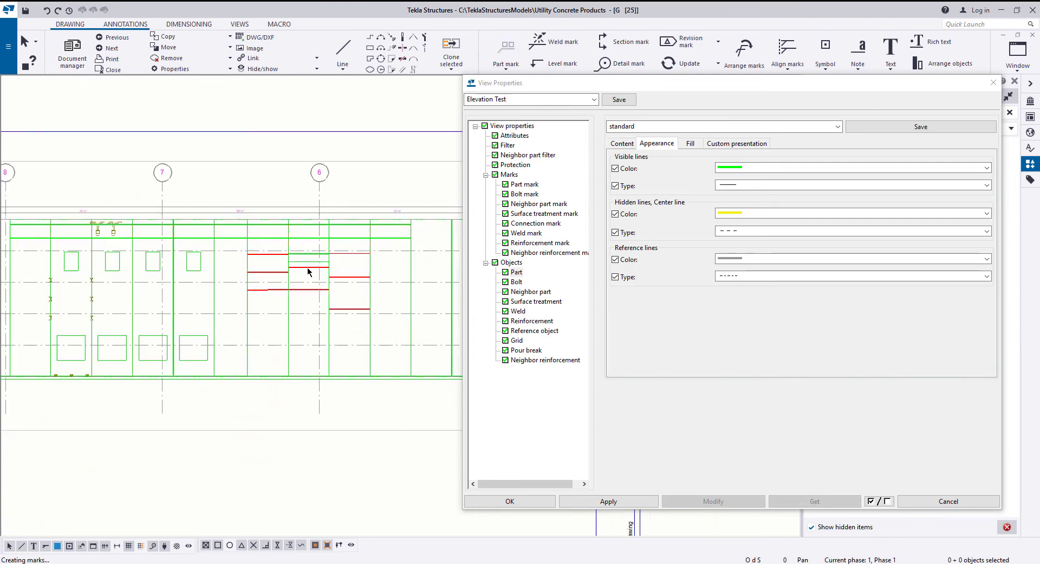
# - Open the print settings for the drawing and check the line thickness assigned to the red object color
pyautogui.hotkey('ctrl', 'p')
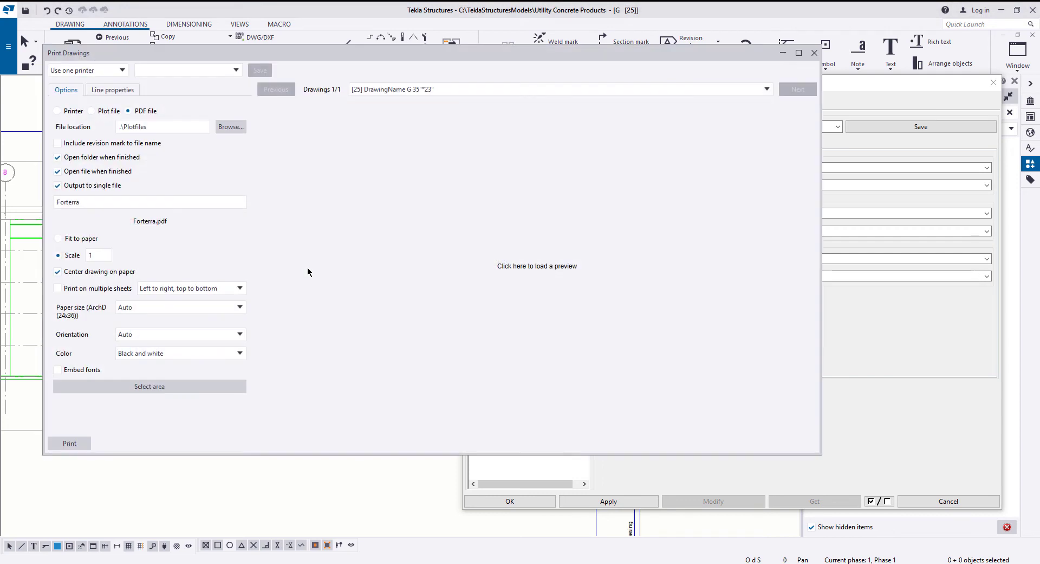
pyautogui.click(125, 92)
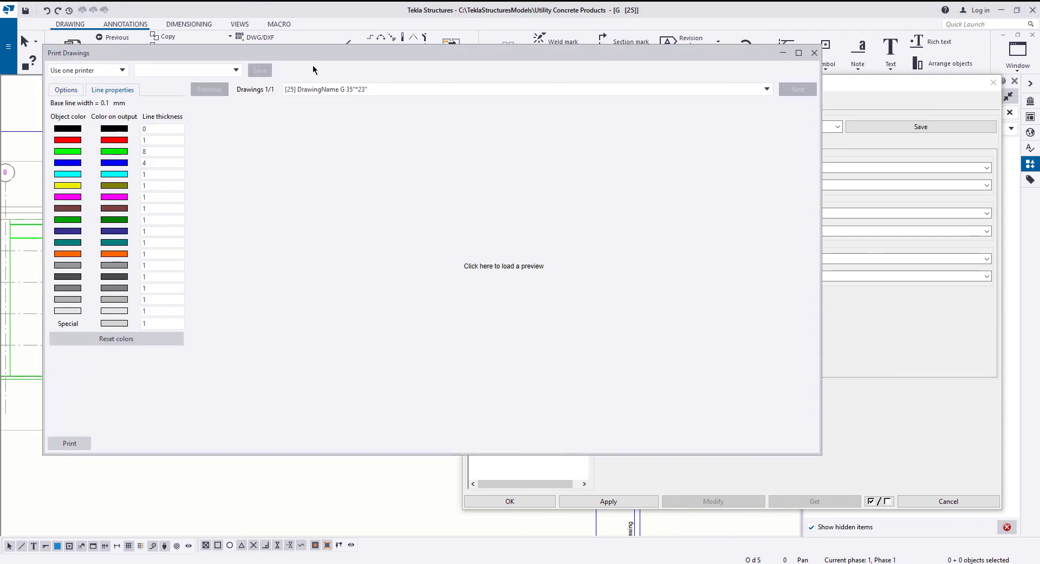
pyautogui.moveTo(340, 59); pyautogui.dragTo(554, 128)
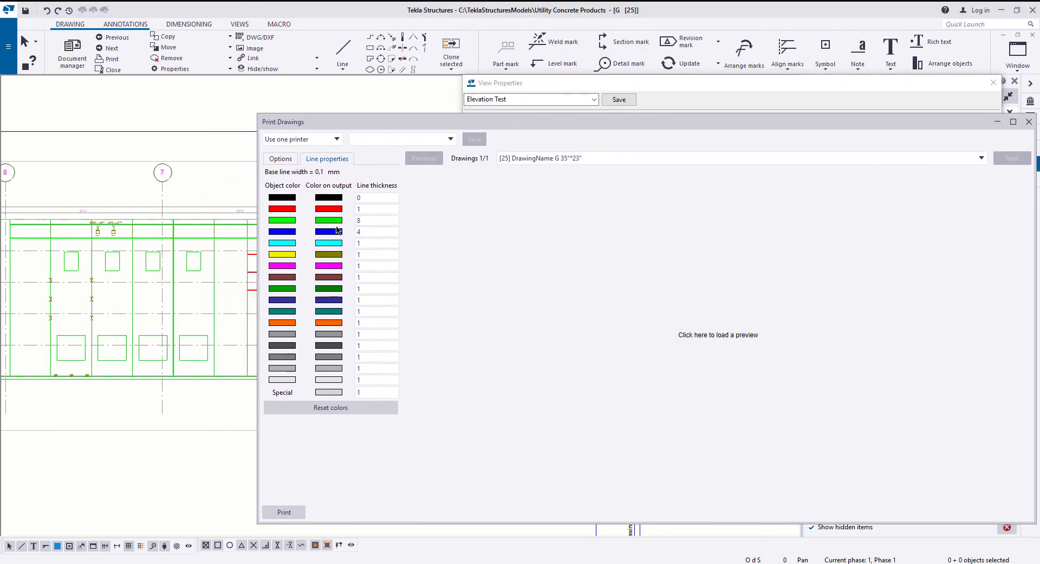
pyautogui.click(362, 209)
# - Print the drawing to a single PDF file named Take 5 Reveal
pyautogui.click(281, 158)
pyautogui.moveTo(314, 270); pyautogui.dragTo(251, 275)
pyautogui.press('BackSpace')
pyautogui.write('T')
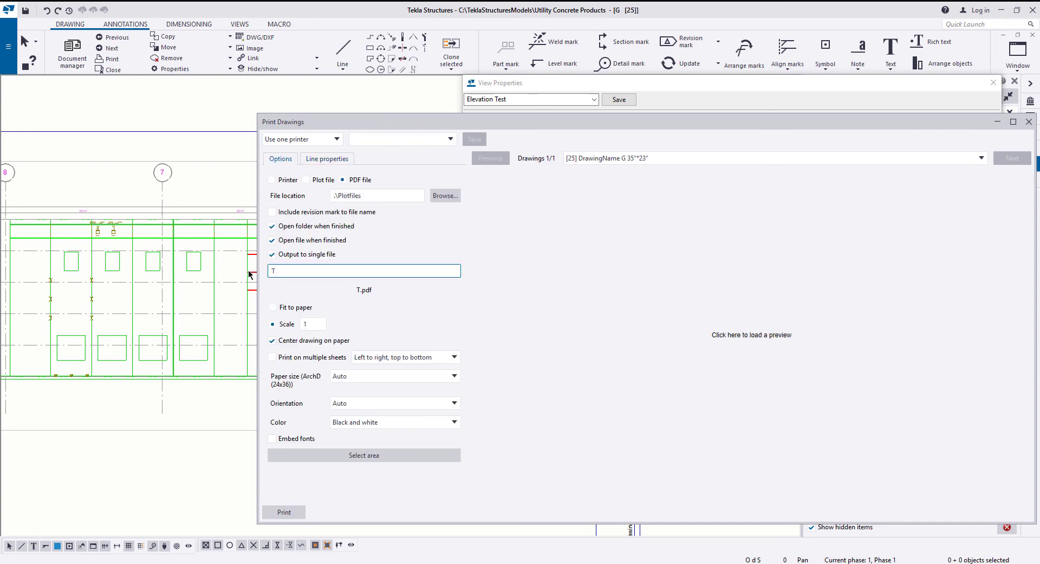
pyautogui.write('ake 5 Reveal')
pyautogui.click(290, 516)
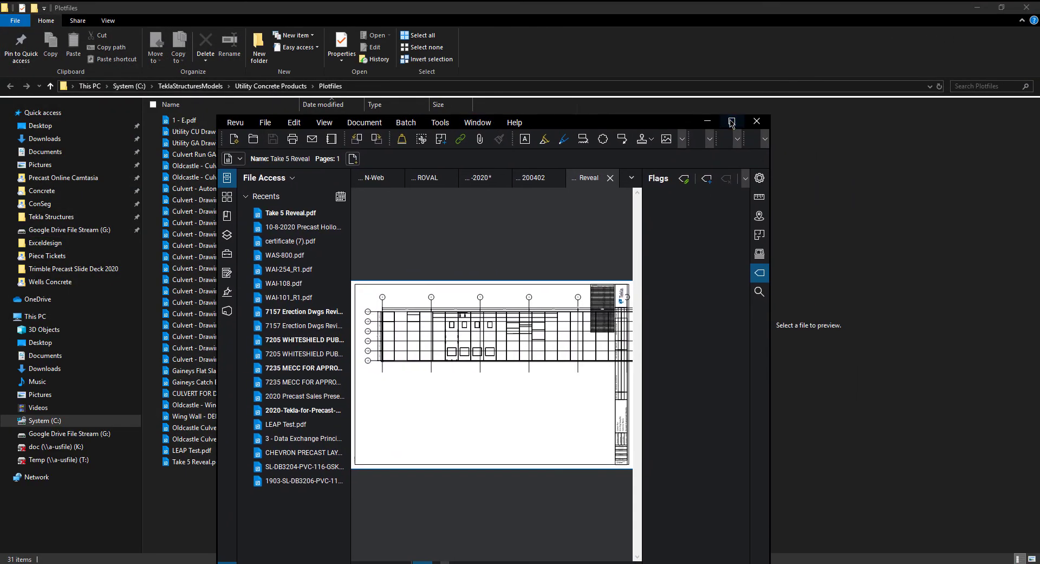
# - Examine the reveal line weights against the panel outlines up close in the printed Take 5 Reveal PDF
pyautogui.click(731, 120)
pyautogui.scroll(4, 534, 176)
pyautogui.scroll(5, 534, 176)
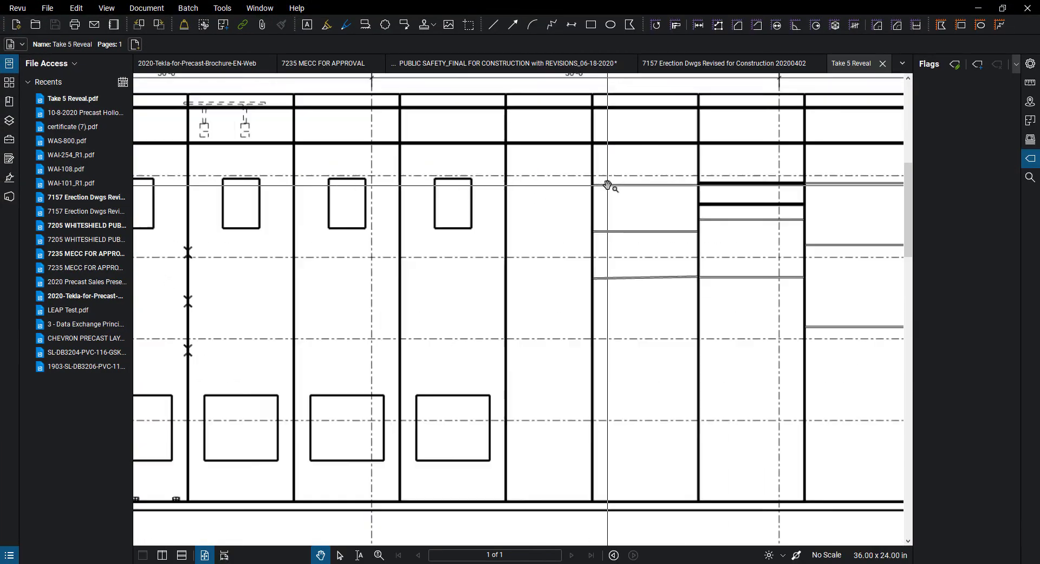
pyautogui.scroll(1, 392, 230)
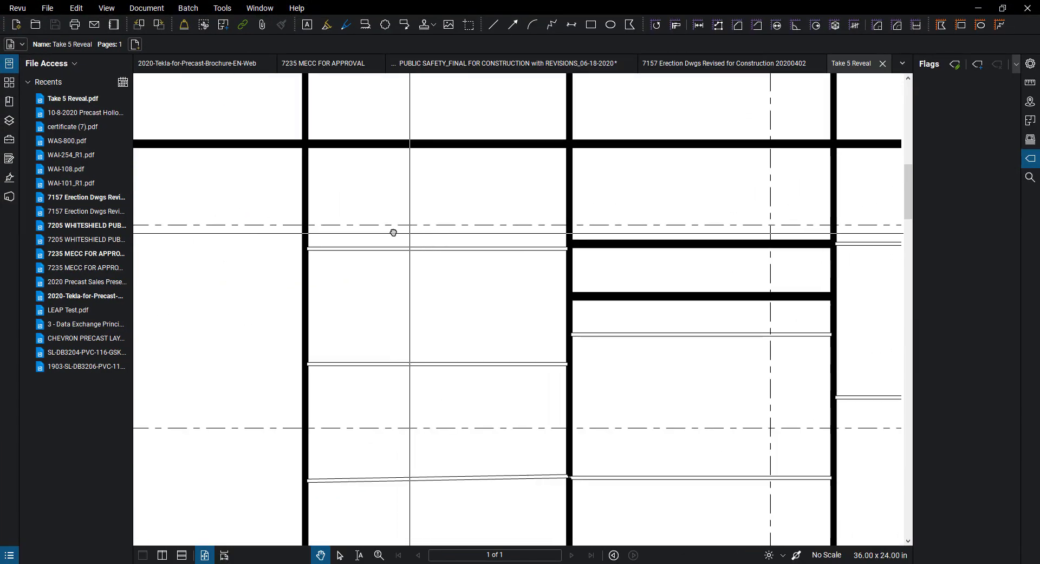
pyautogui.scroll(-2, 382, 216)
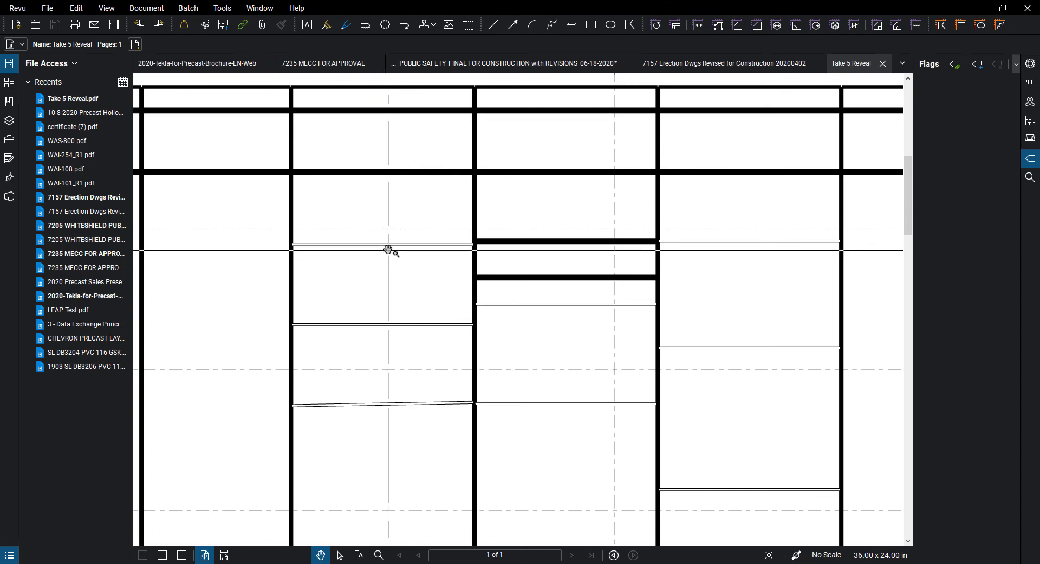
pyautogui.moveTo(390, 248); pyautogui.dragTo(351, 223)
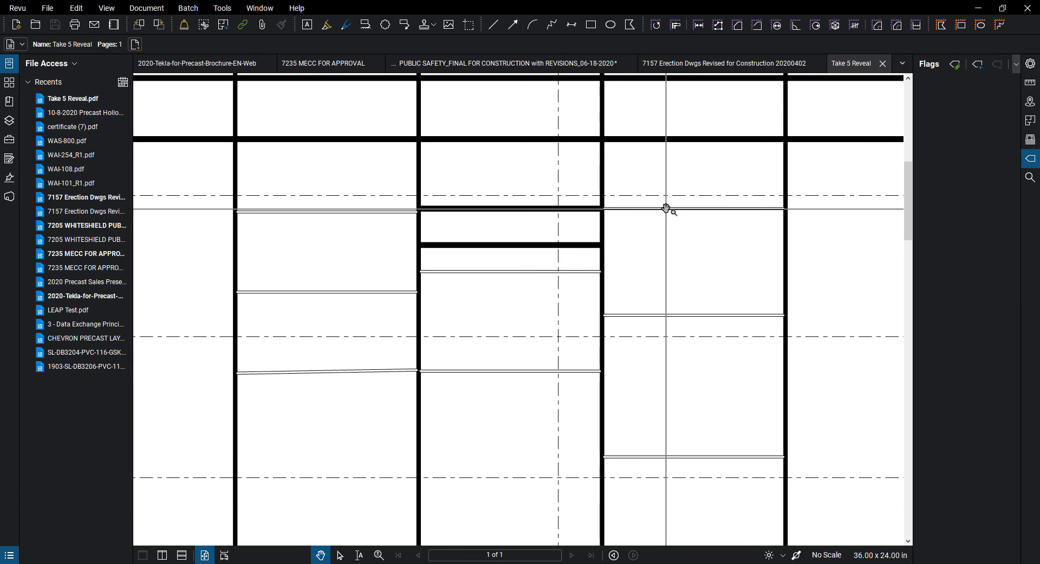
# - Return to the Tekla Structures drawing and review the print line thickness for each object color
pyautogui.click(978, 8)
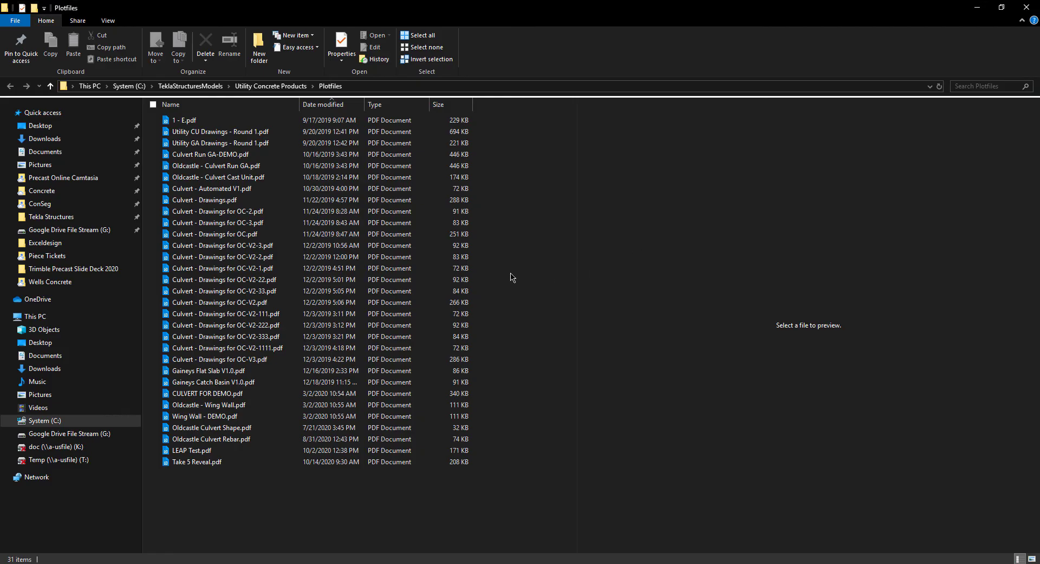
pyautogui.click(978, 8)
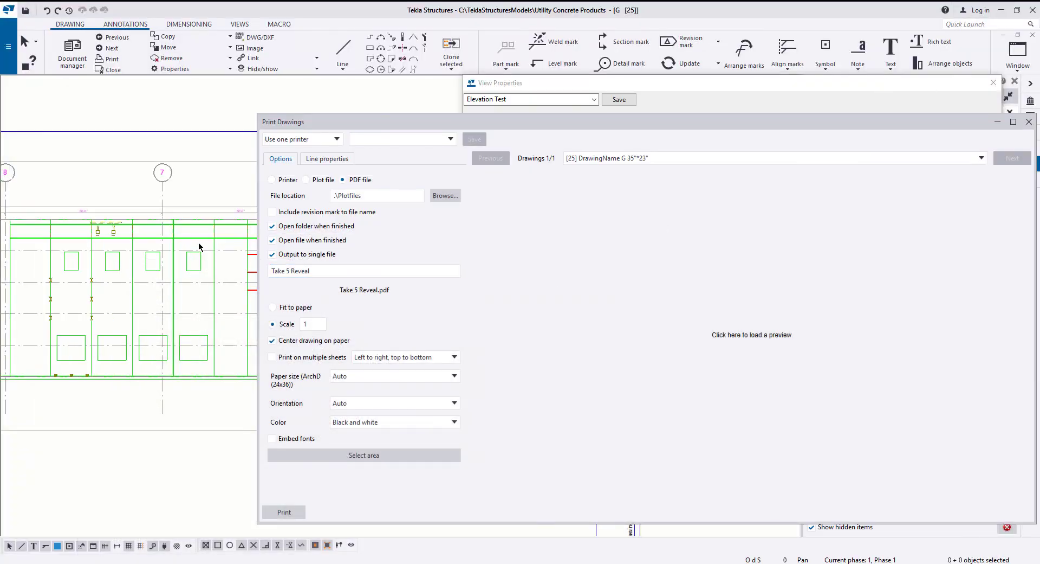
pyautogui.scroll(-2, 178, 234)
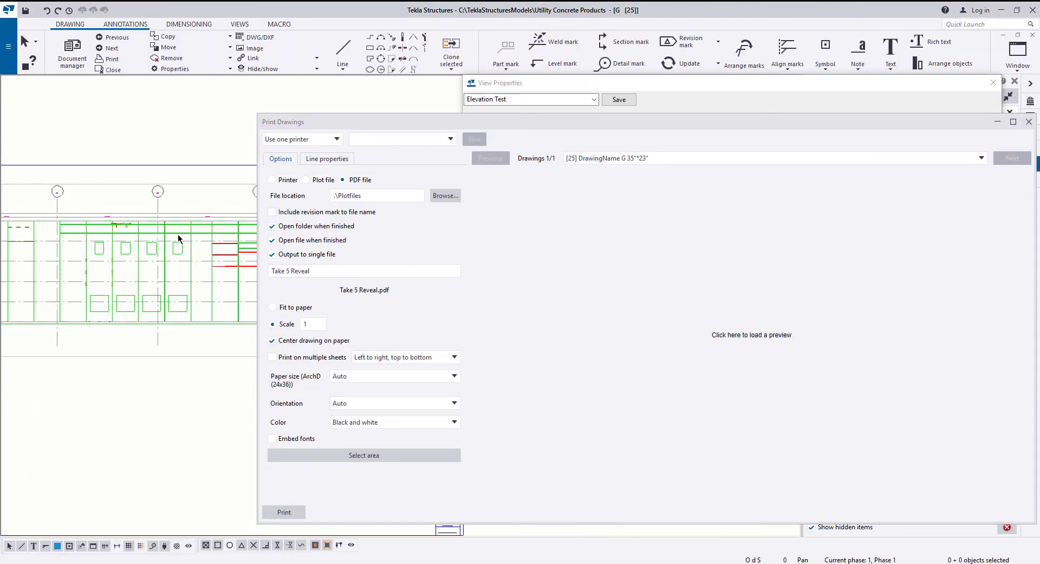
pyautogui.click(326, 158)
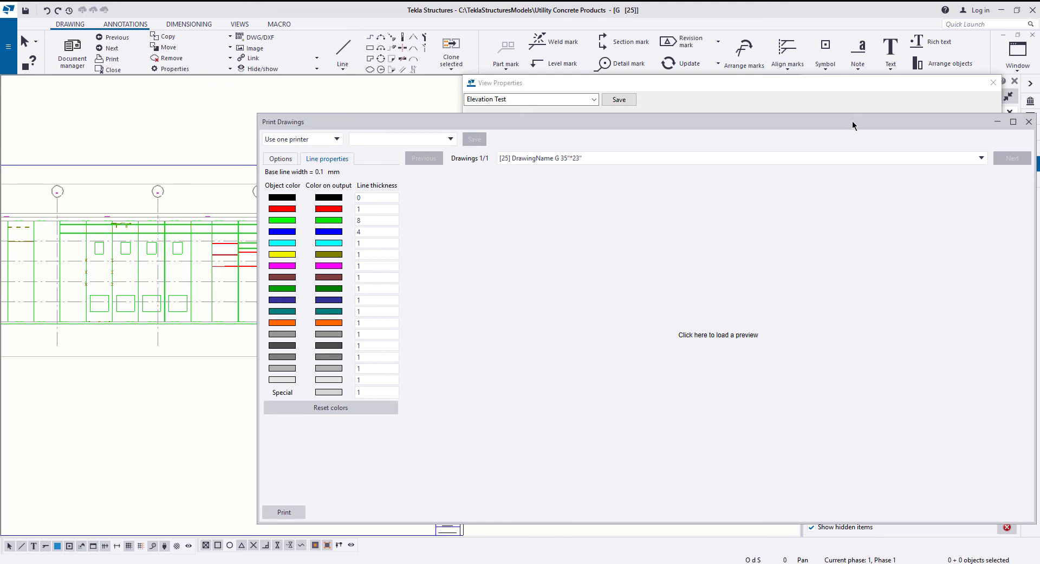
pyautogui.moveTo(852, 122); pyautogui.dragTo(816, 122)
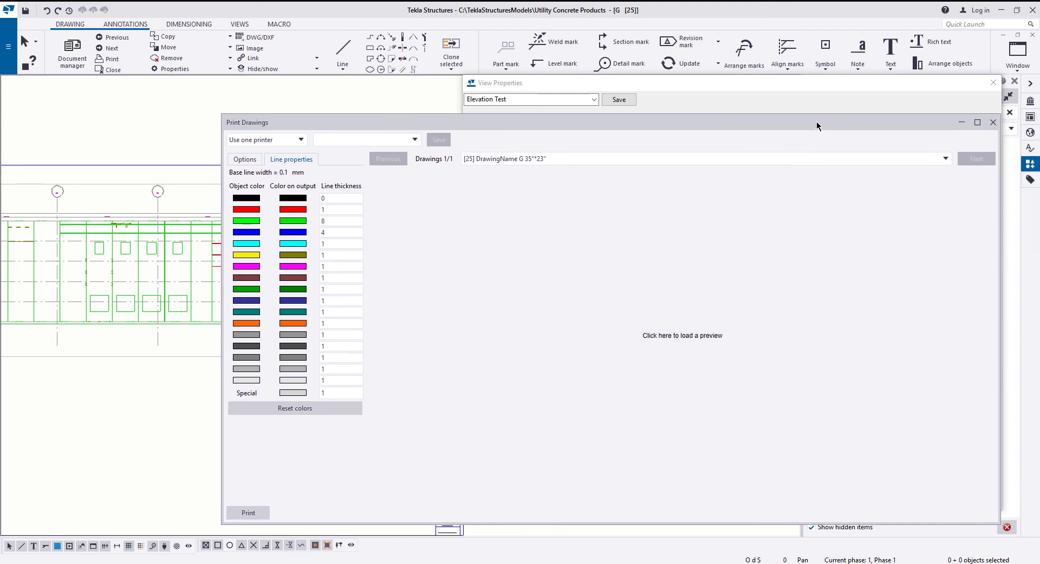